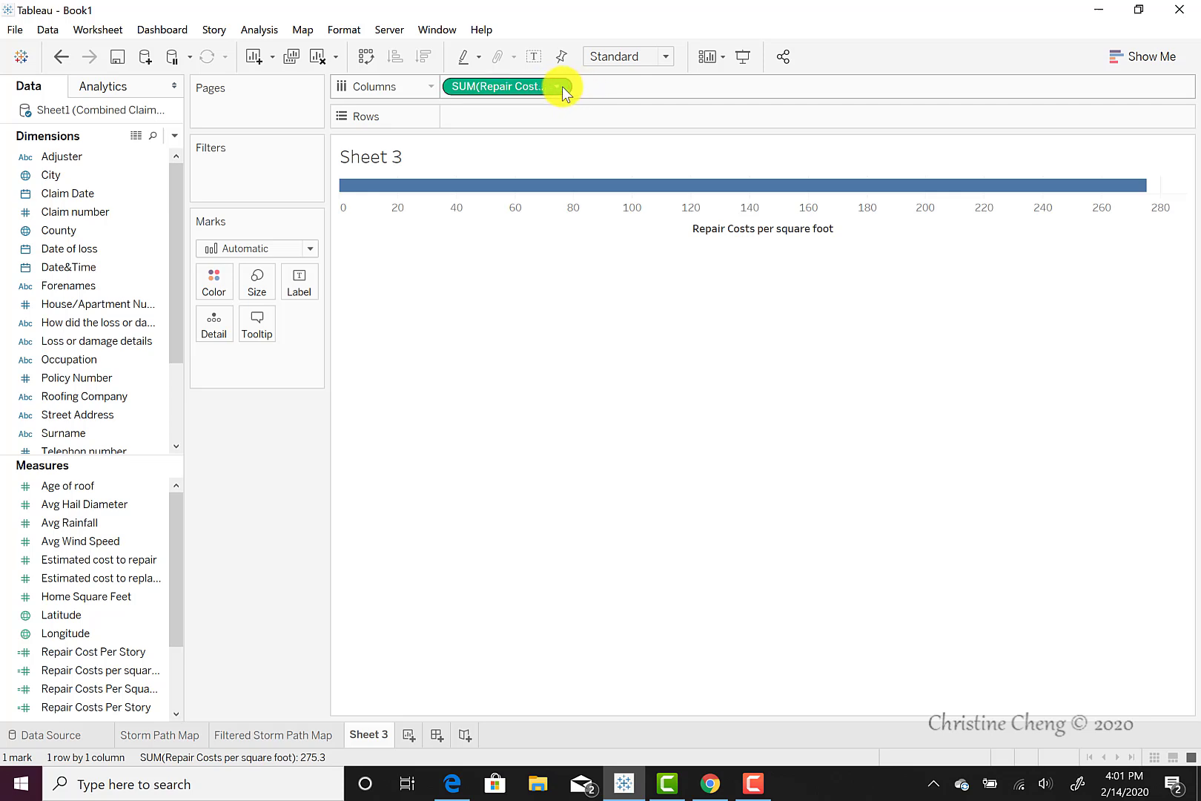
# - Switch the Repair Costs per square foot measure from Sum to Average (about 2.781)
pyautogui.click(562, 86)
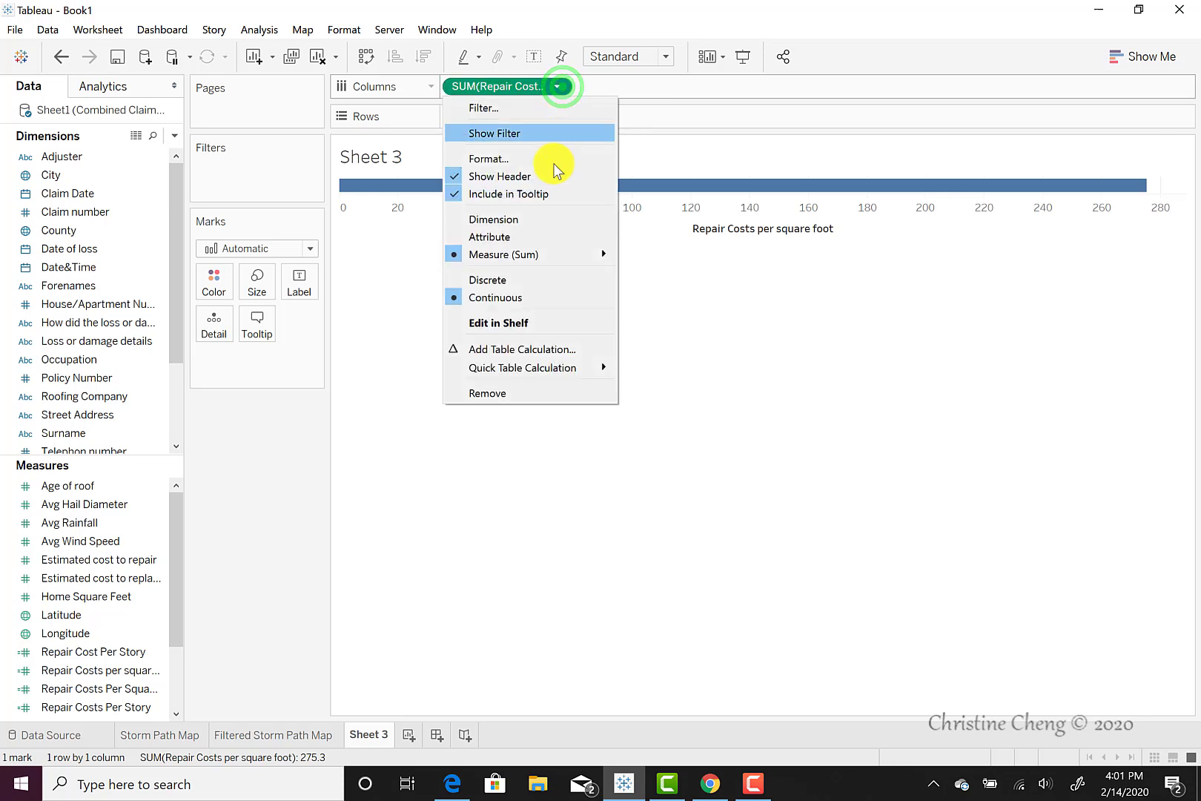
pyautogui.moveTo(557, 254)
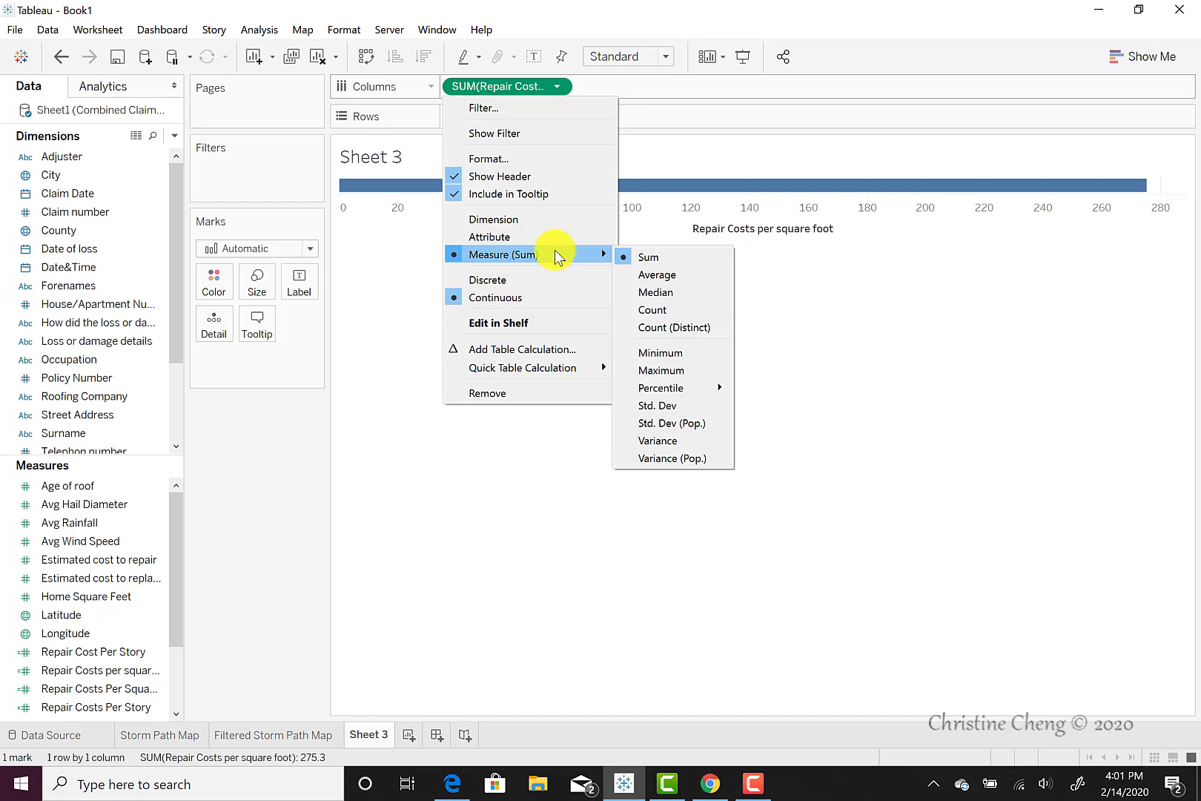
pyautogui.click(638, 276)
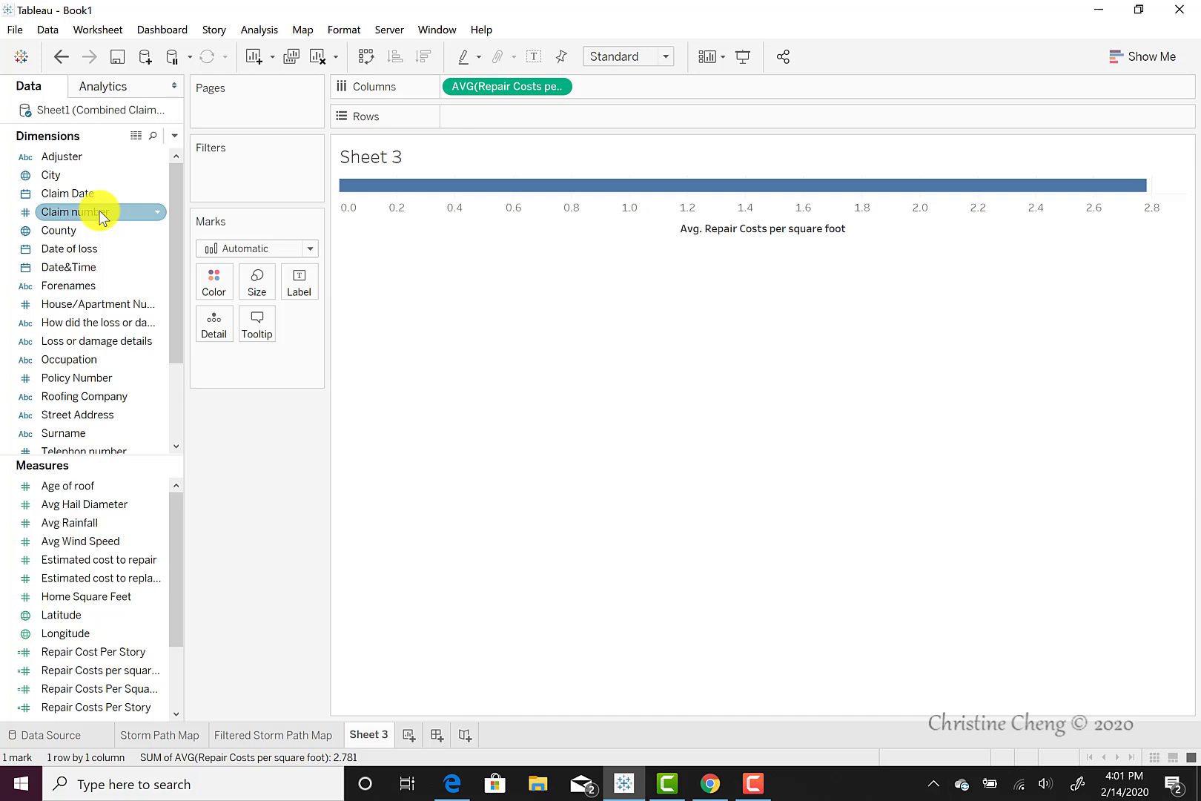
# - Put Claim number on Rows to get 99 per-claim bars, then bring up Show Me
pyautogui.moveTo(99, 211); pyautogui.dragTo(501, 126)
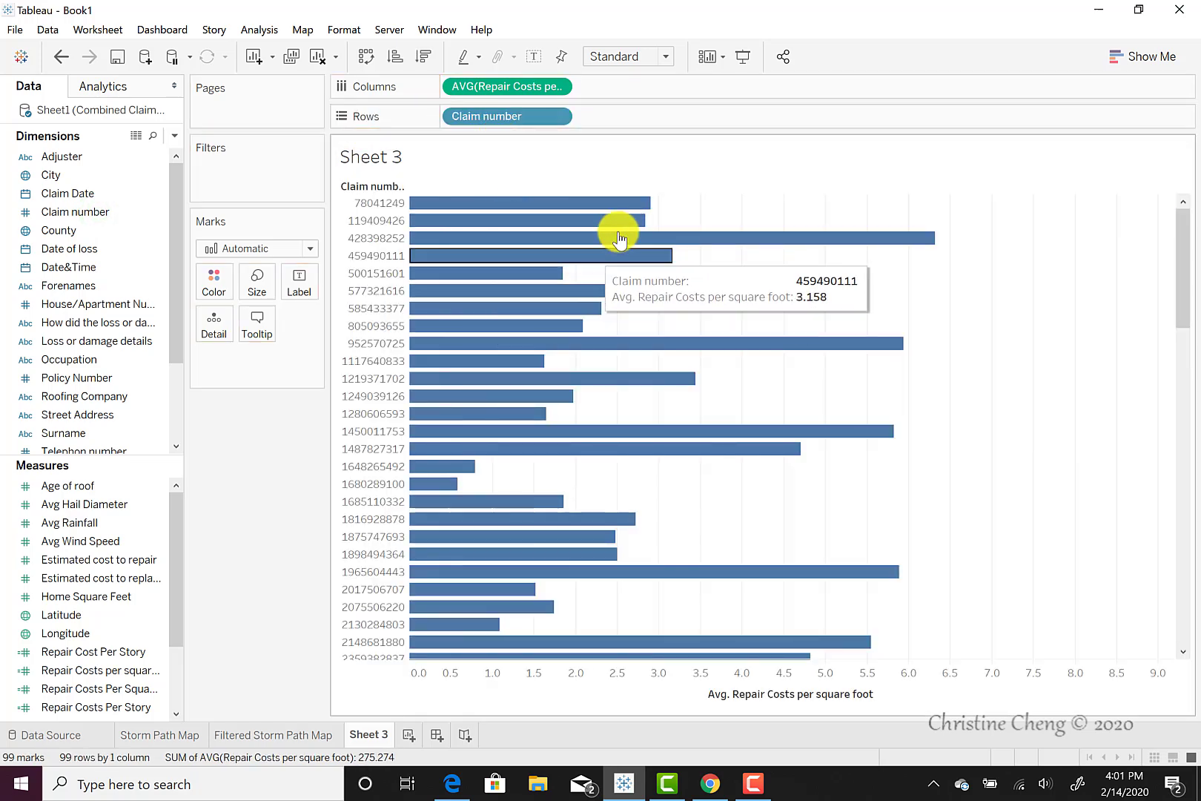
pyautogui.click(689, 177)
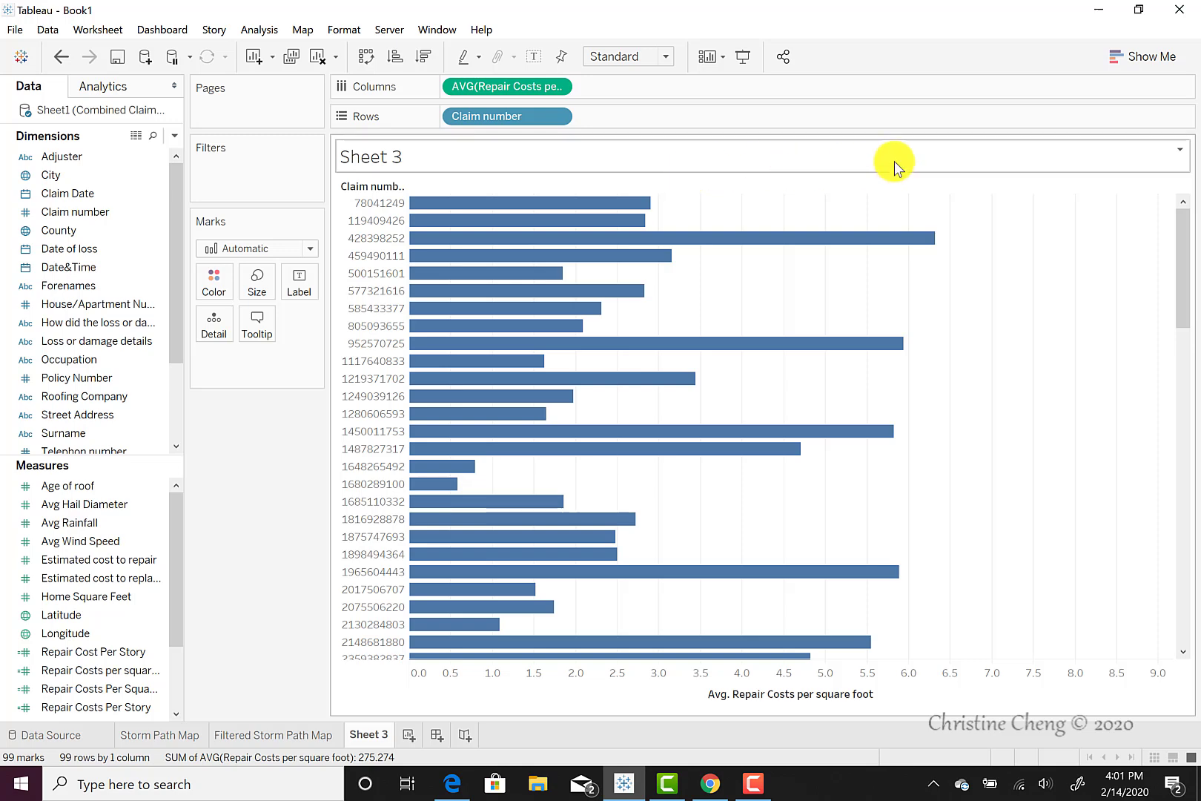
pyautogui.click(1128, 59)
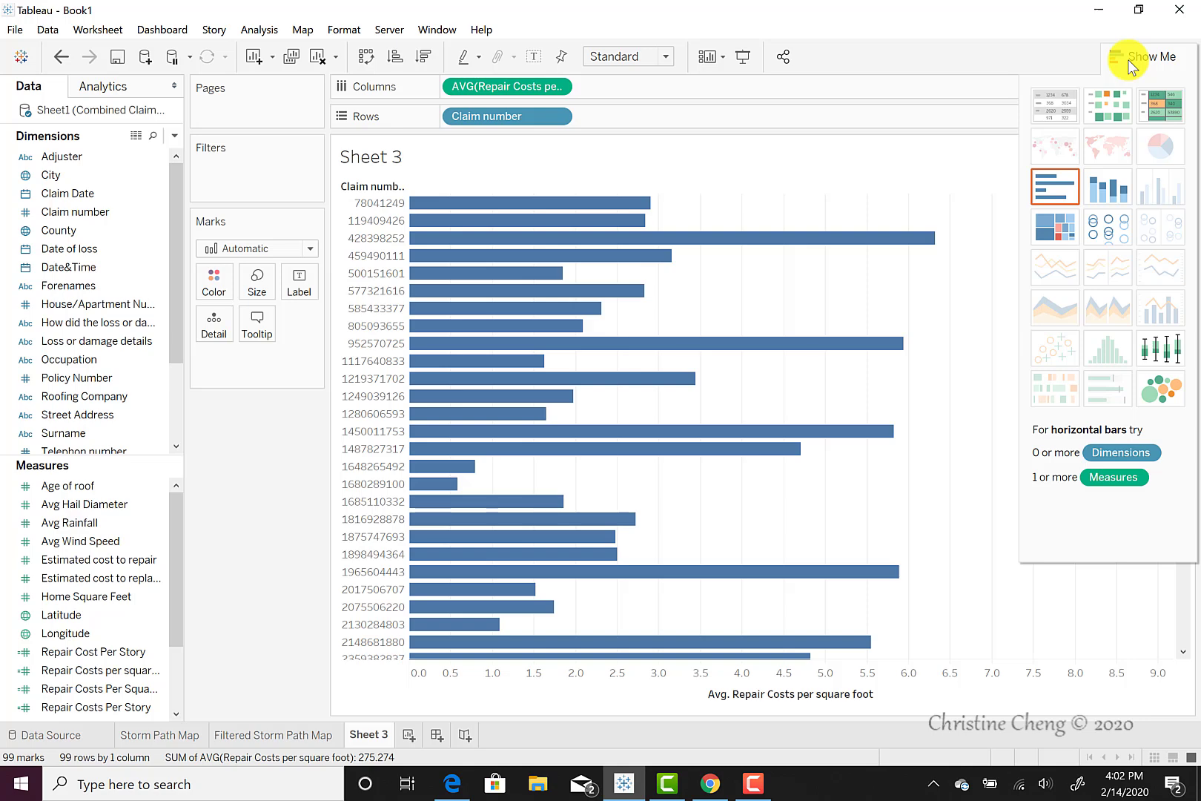
# - Preview packed bubbles, undo back to the per-claim bar chart, and close Show Me
pyautogui.click(1162, 399)
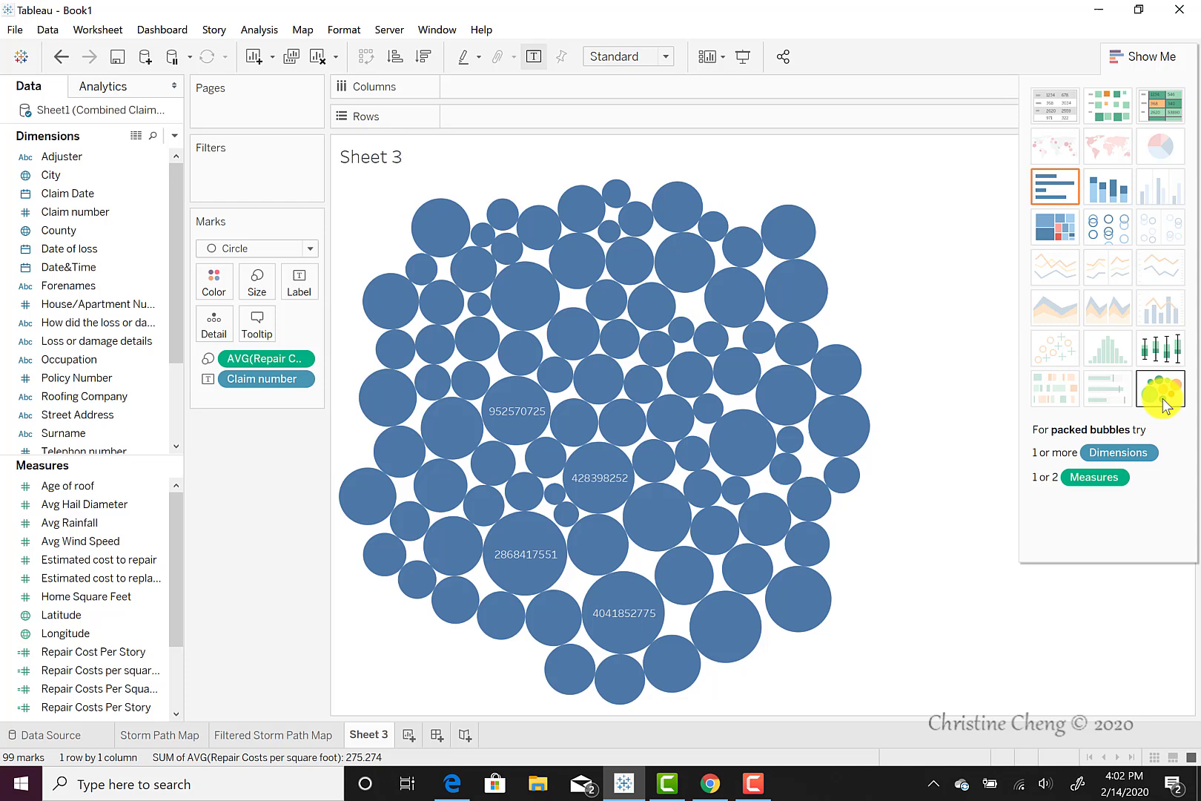
pyautogui.click(63, 65)
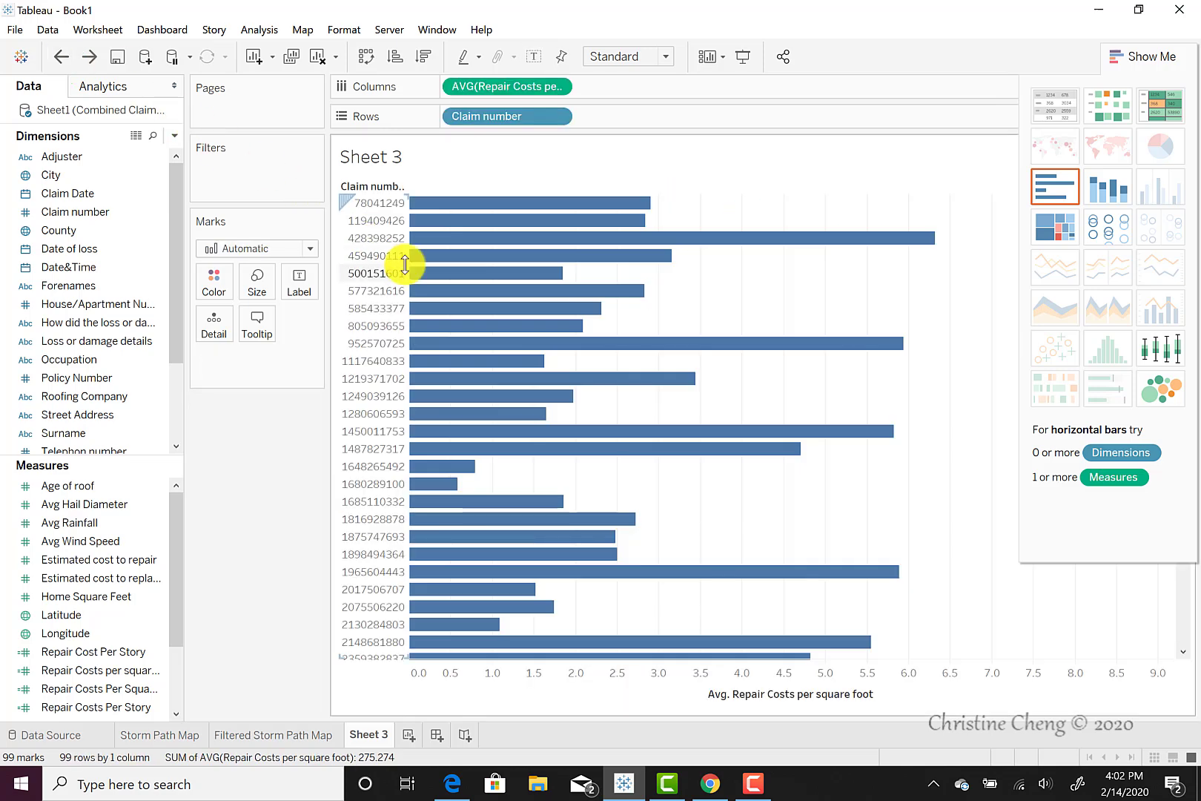
pyautogui.click(1158, 61)
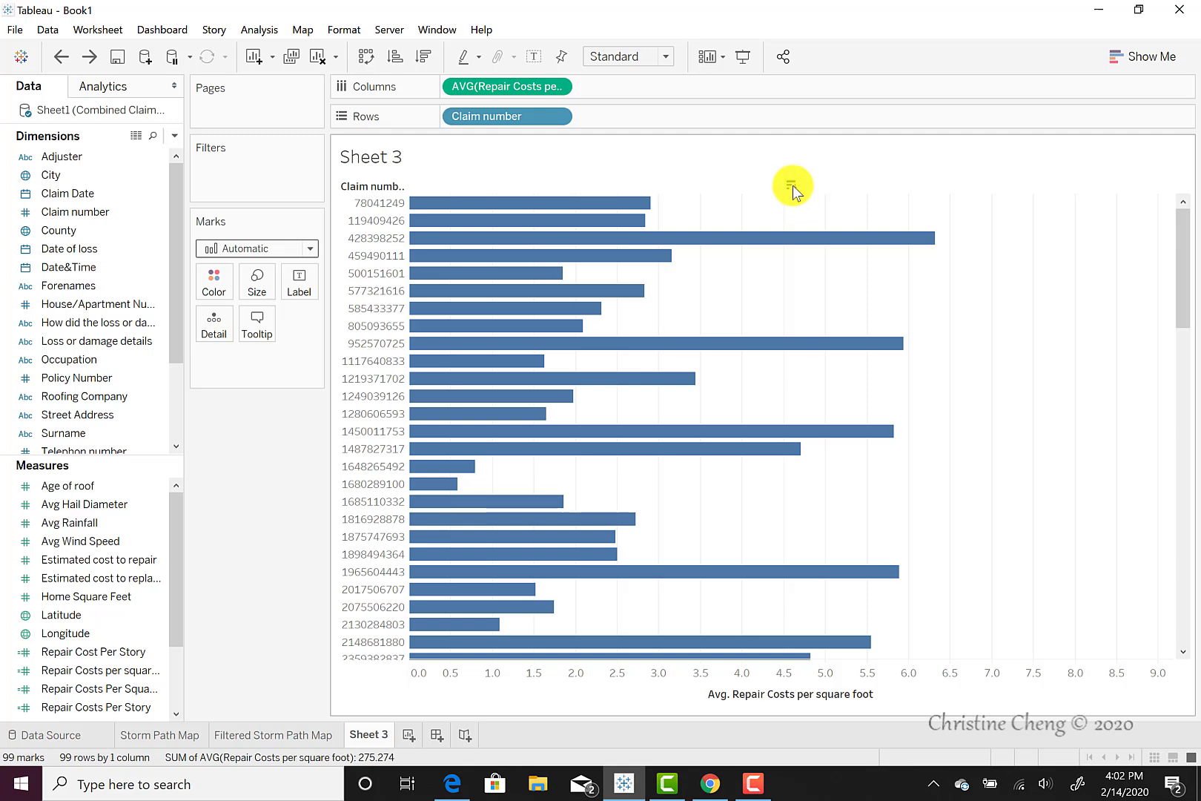
# - Sort the claim bars descending by average cost per square foot, top claim at 8.727
pyautogui.click(791, 185)
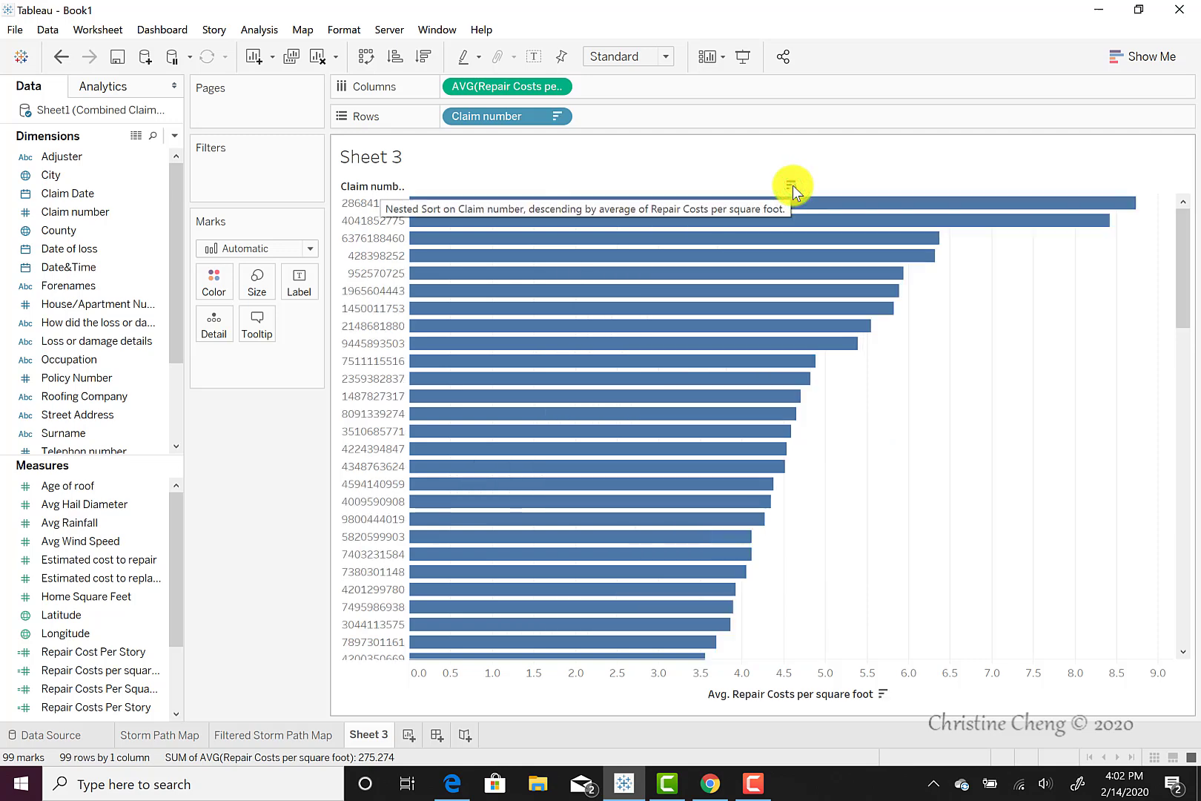
pyautogui.click(791, 185)
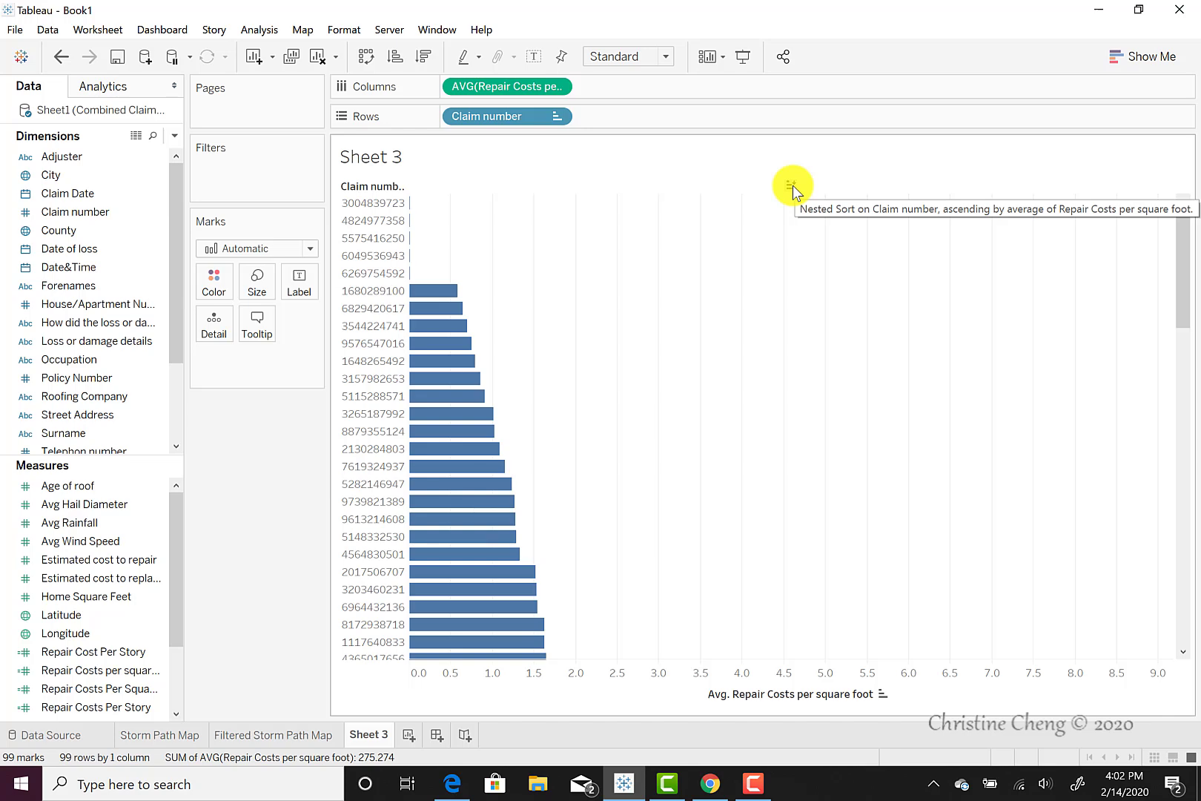
pyautogui.click(791, 186)
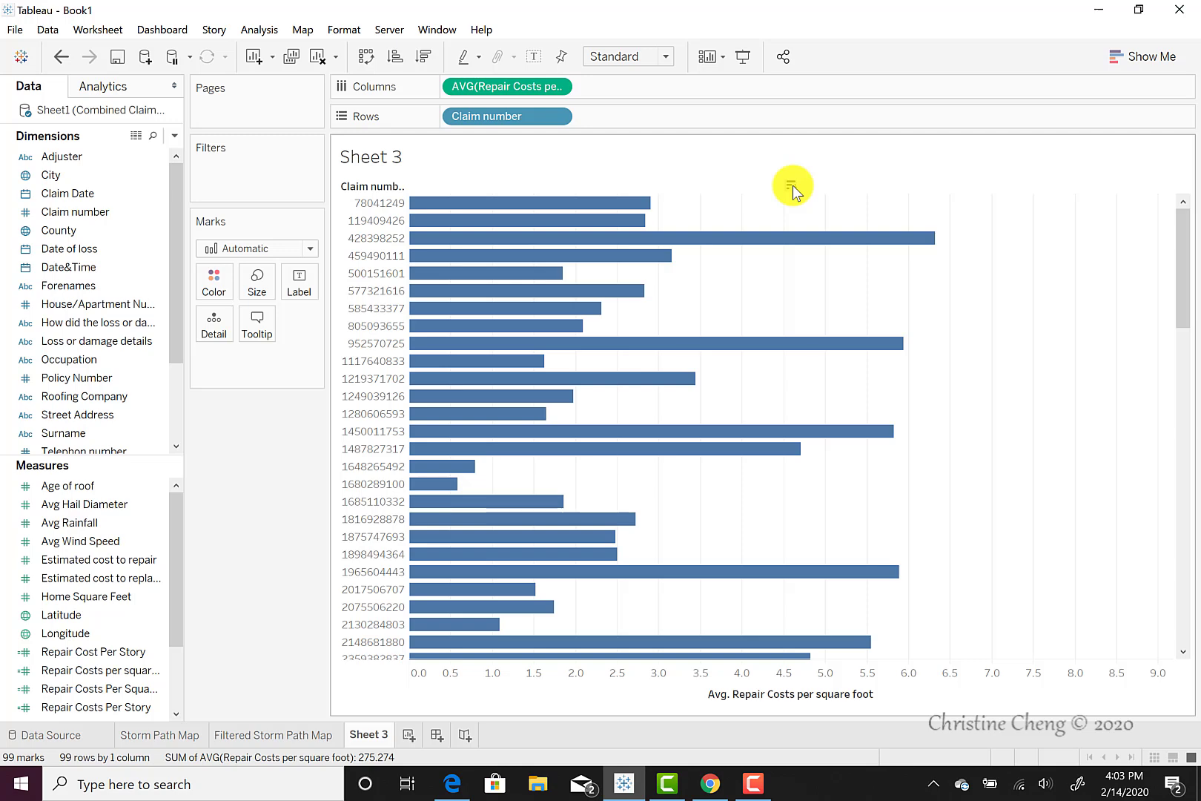
pyautogui.click(792, 186)
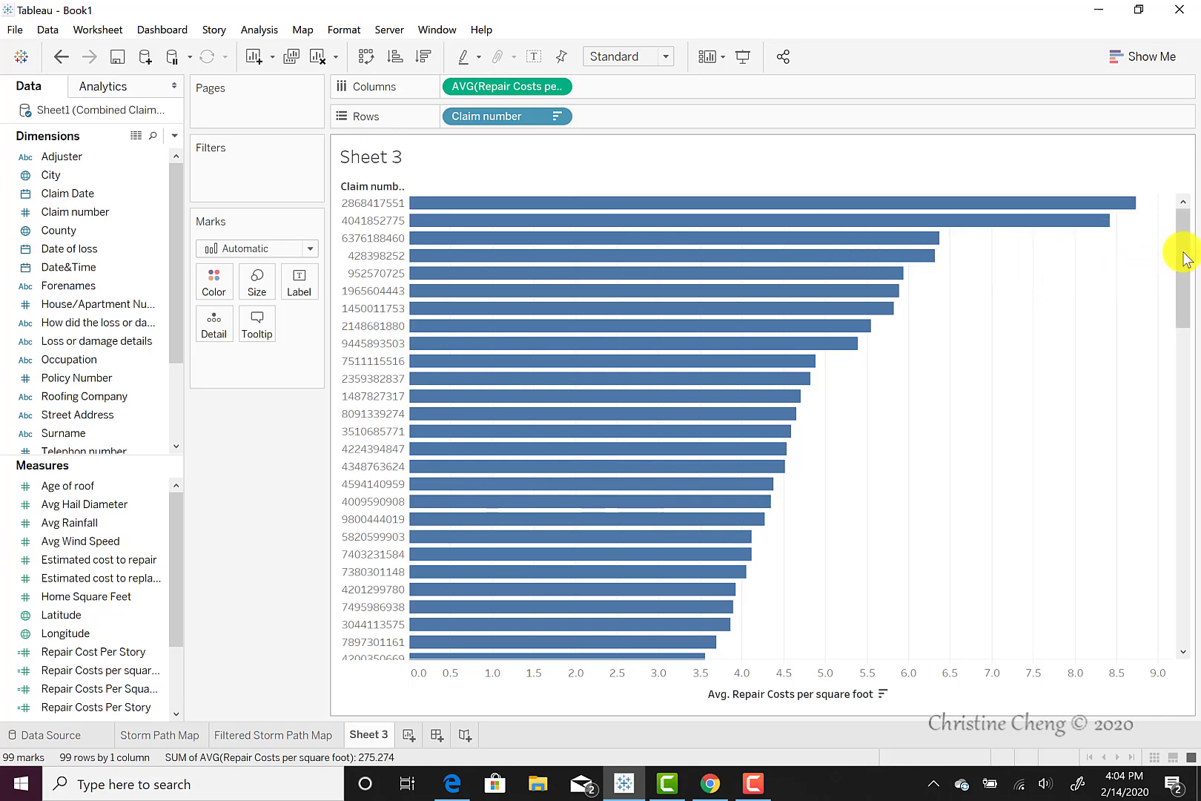
# - Scroll the chart back to the top and open the Sheet 3 title's dropdown options
pyautogui.moveTo(1183, 259); pyautogui.dragTo(1174, 219)
pyautogui.moveTo(892, 313)
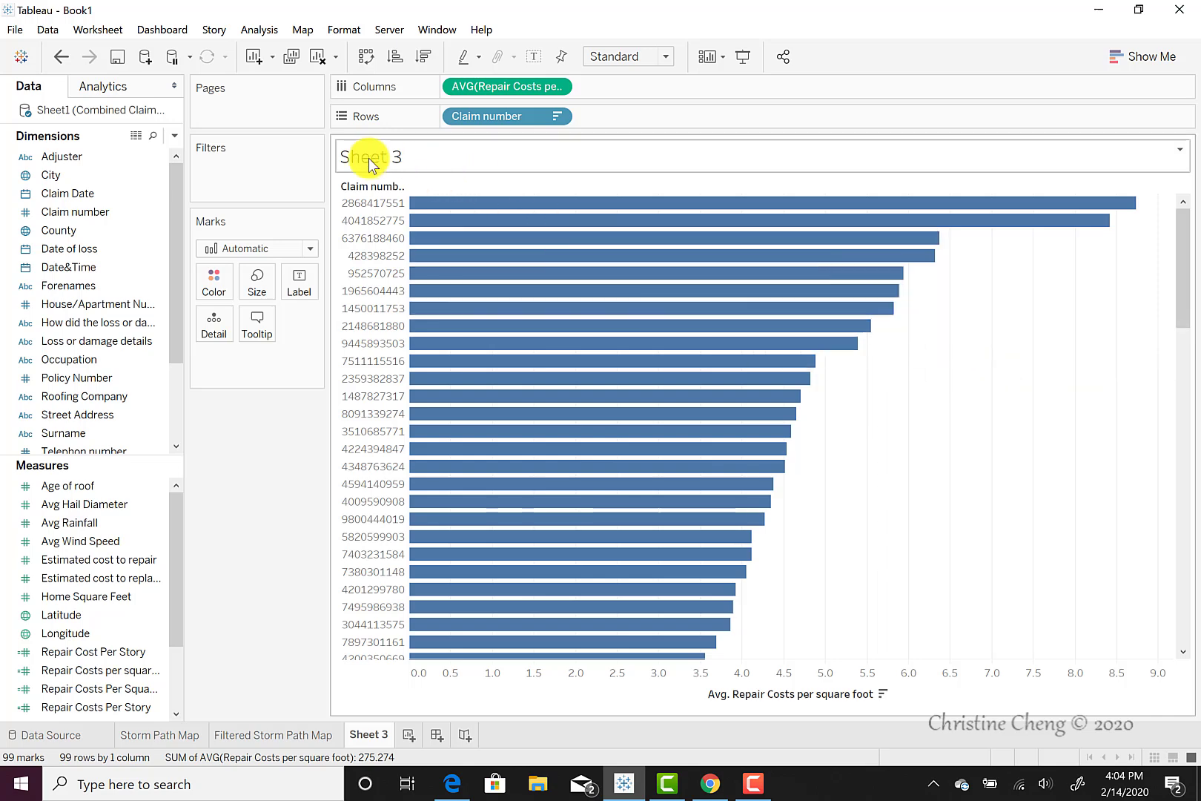
pyautogui.click(402, 153)
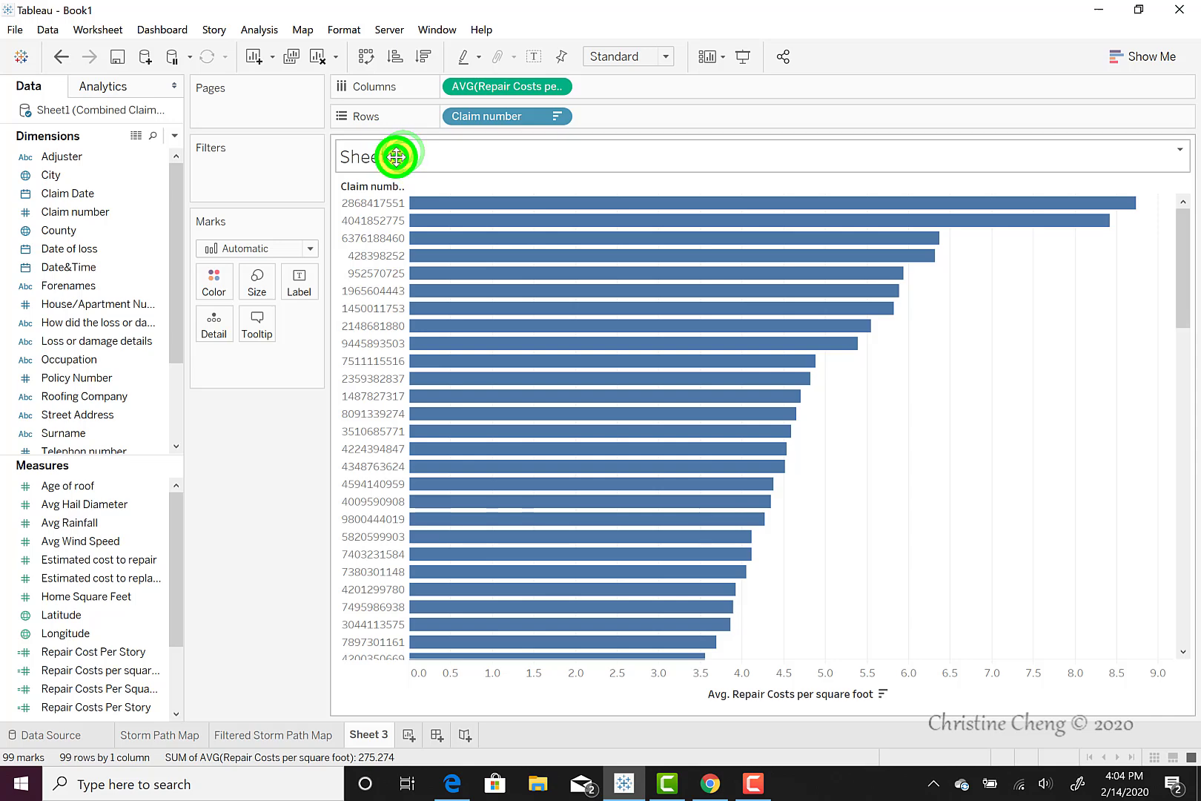
pyautogui.moveTo(971, 189)
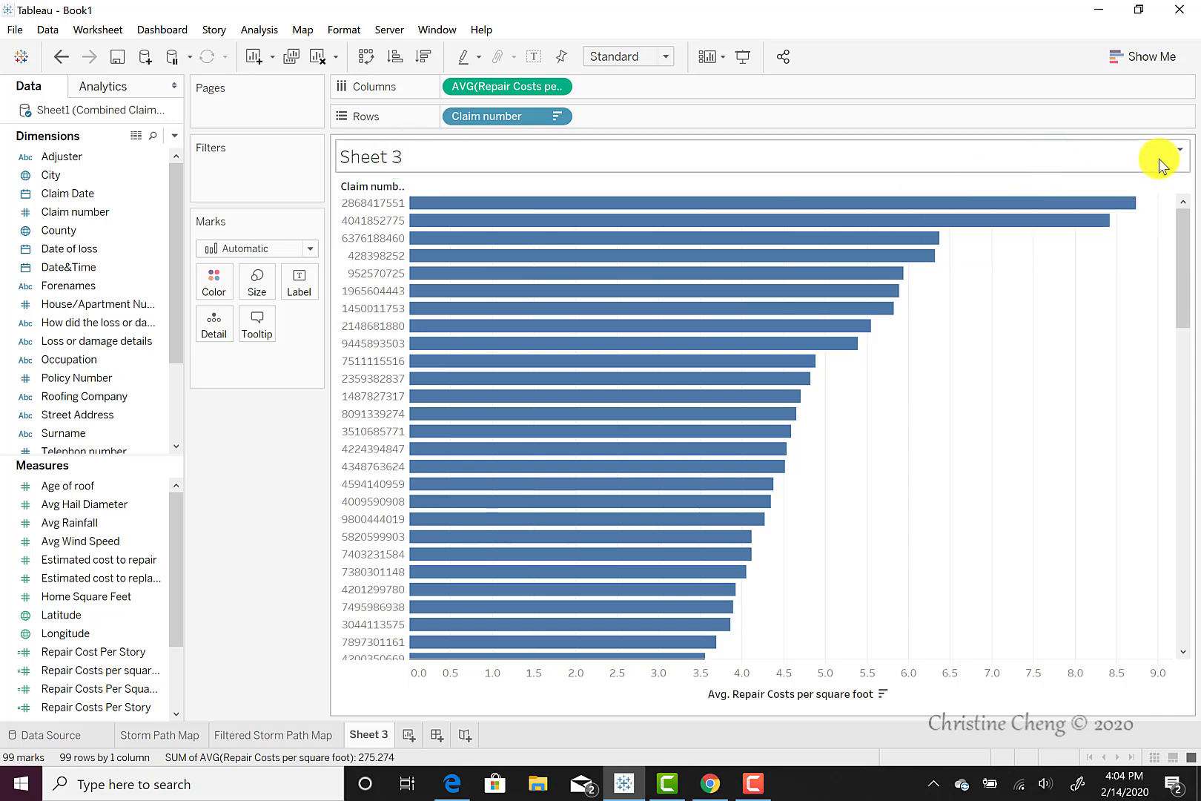
pyautogui.click(1181, 148)
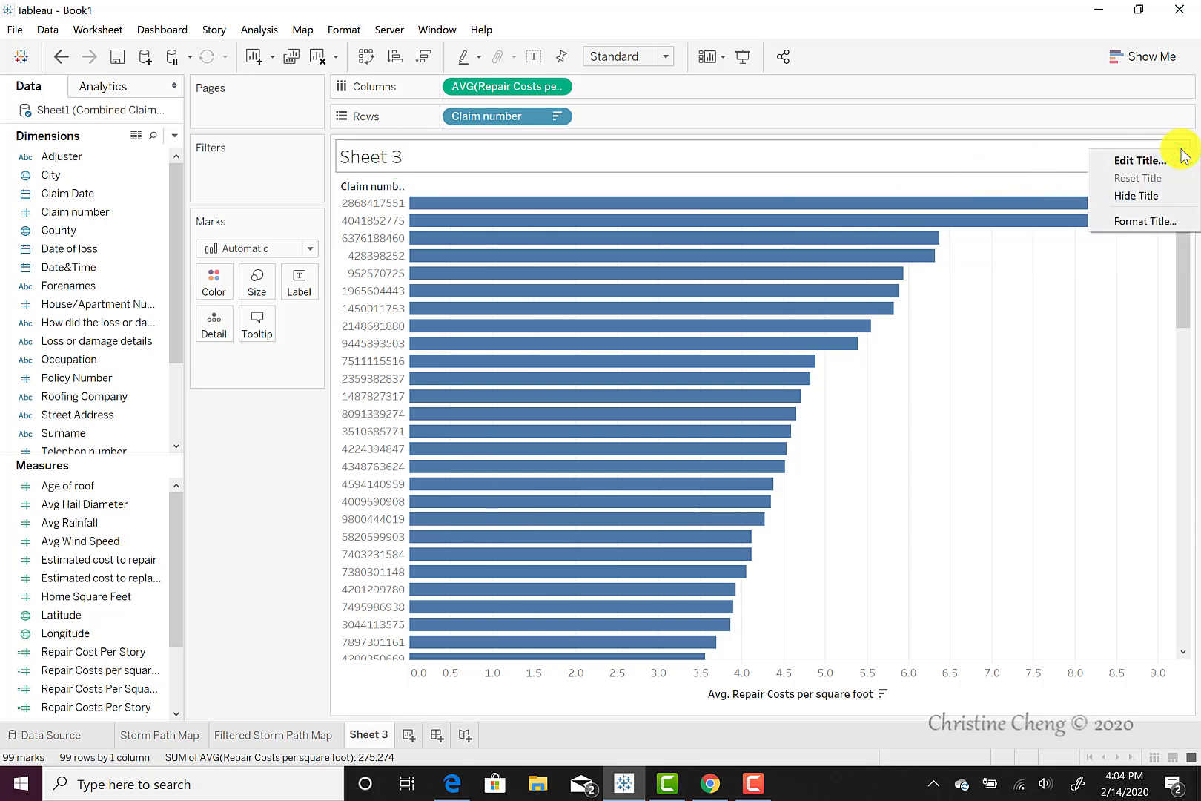
# - Rename the Sheet 3 tab to 'Repair Costs Per Square Foot'
pyautogui.rightClick(363, 736)
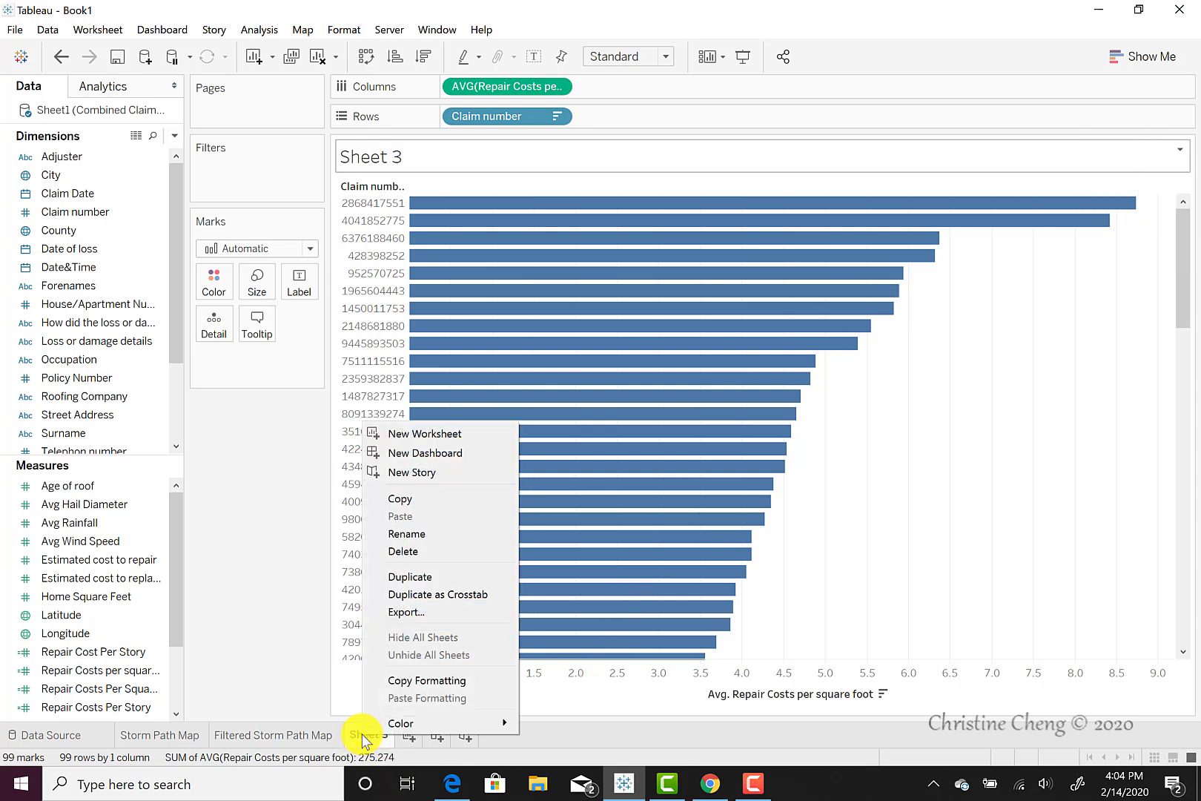
pyautogui.click(417, 532)
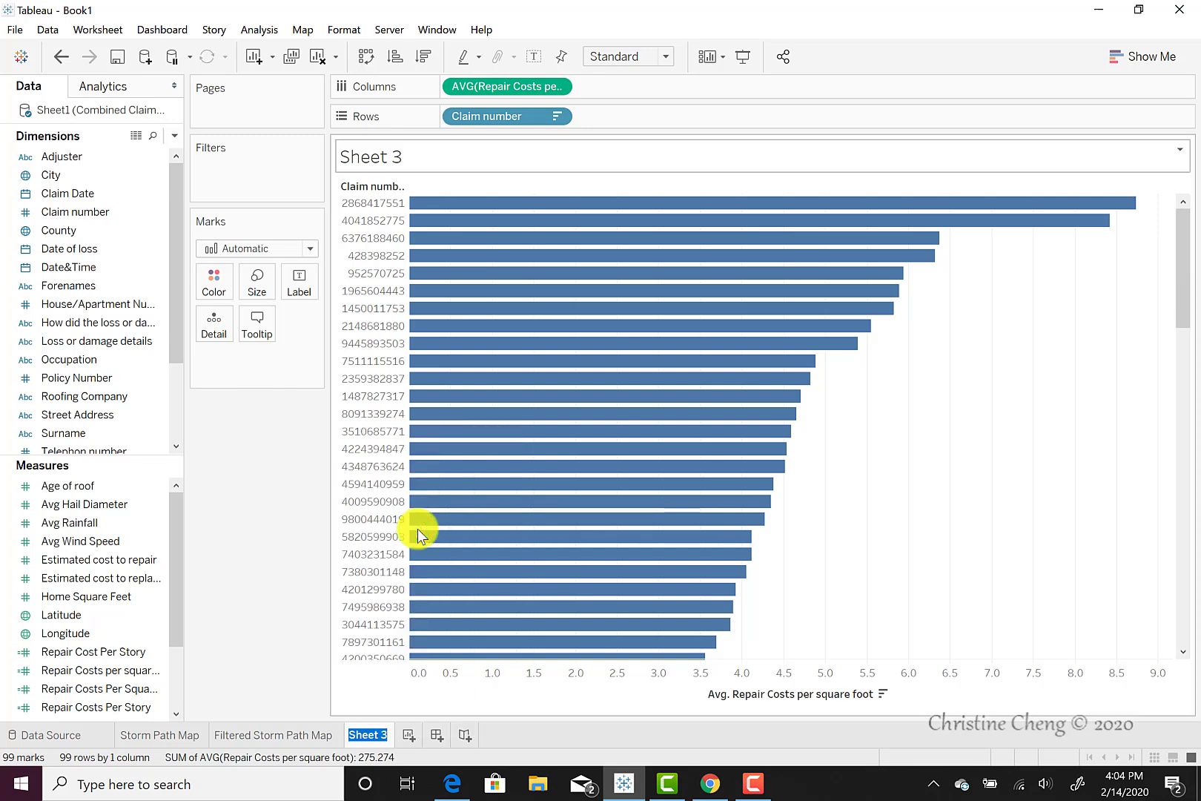
pyautogui.write('Repairs')
pyautogui.press('Return')
pyautogui.press('BackSpace')
pyautogui.write('Costs Pe')
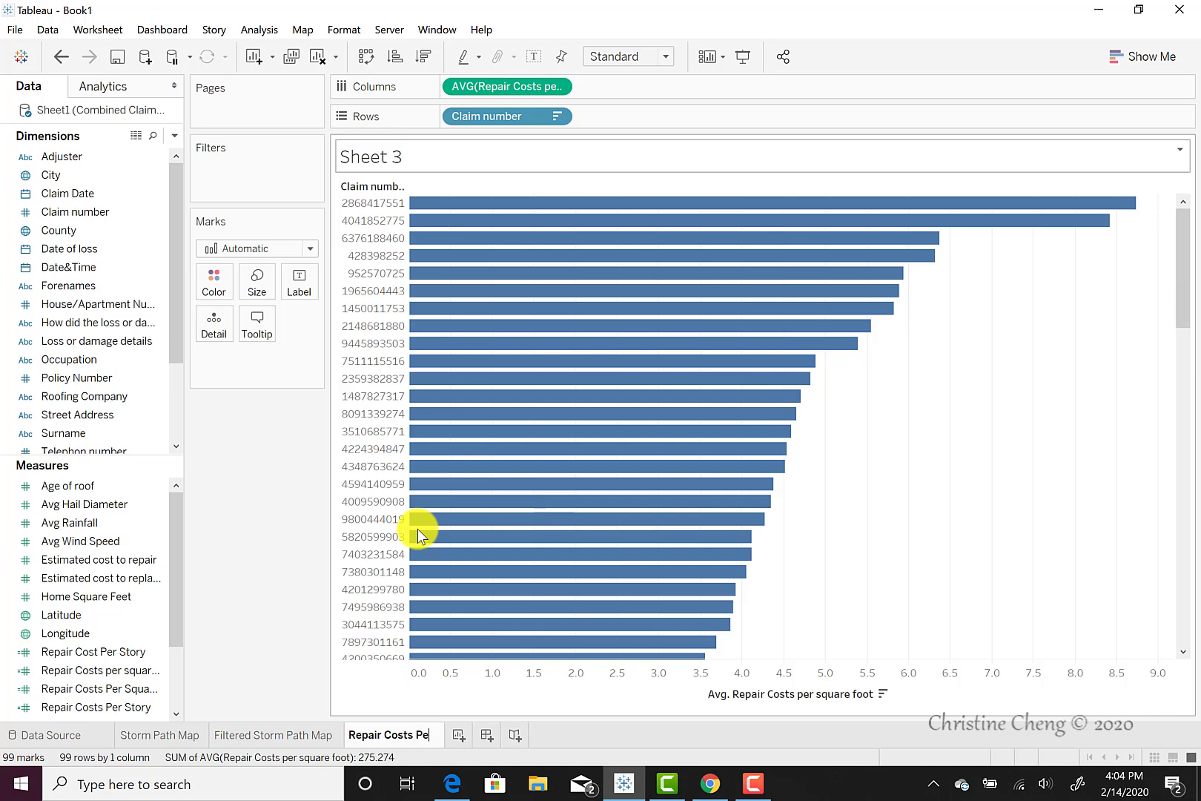
pyautogui.write('r Square Foot')
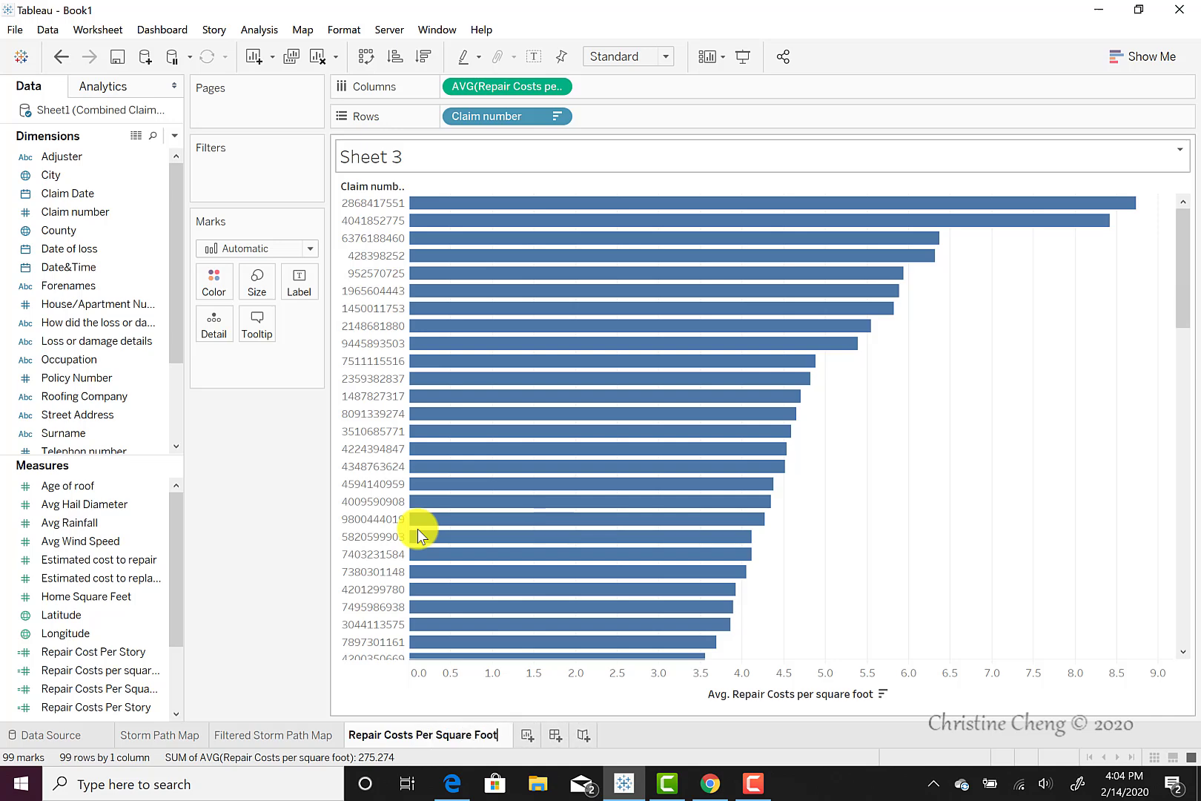
pyautogui.click(814, 514)
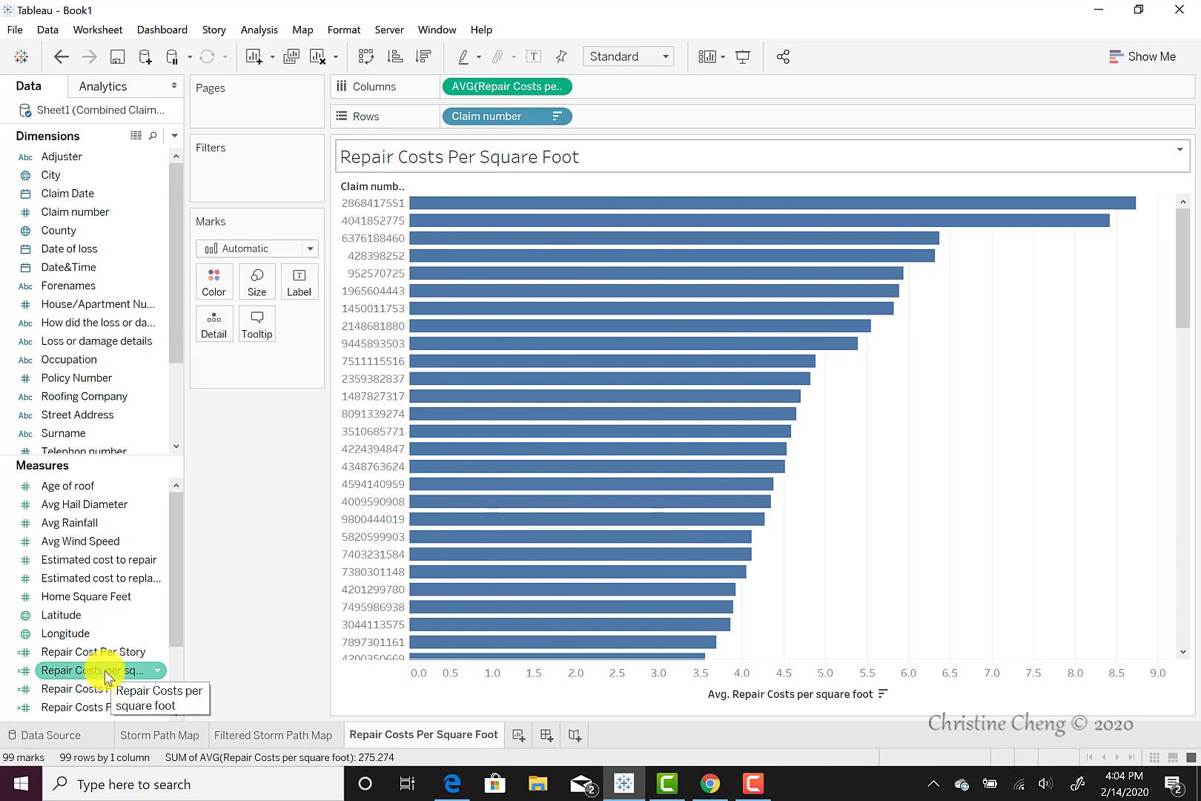
# - Filter to claims with average Repair Costs per square foot at least 0.12, leaving 94 bars
pyautogui.moveTo(106, 676); pyautogui.dragTo(259, 180)
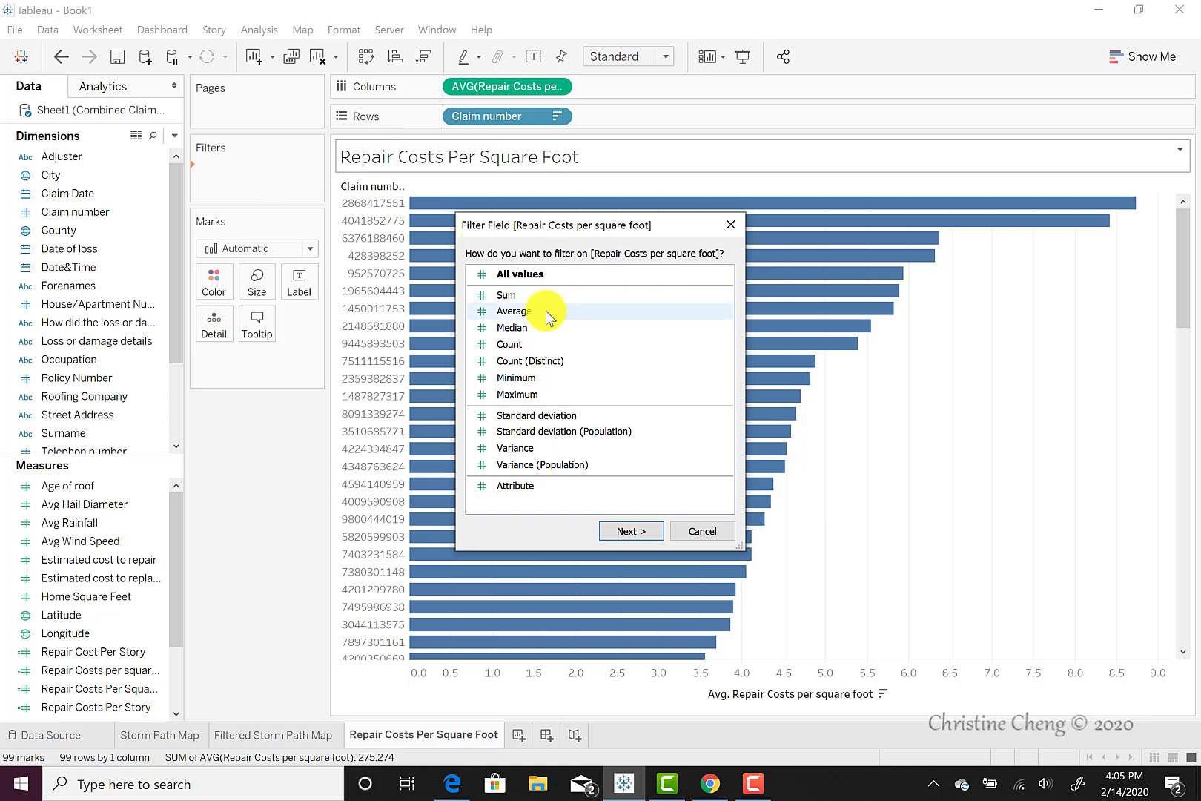
pyautogui.click(546, 311)
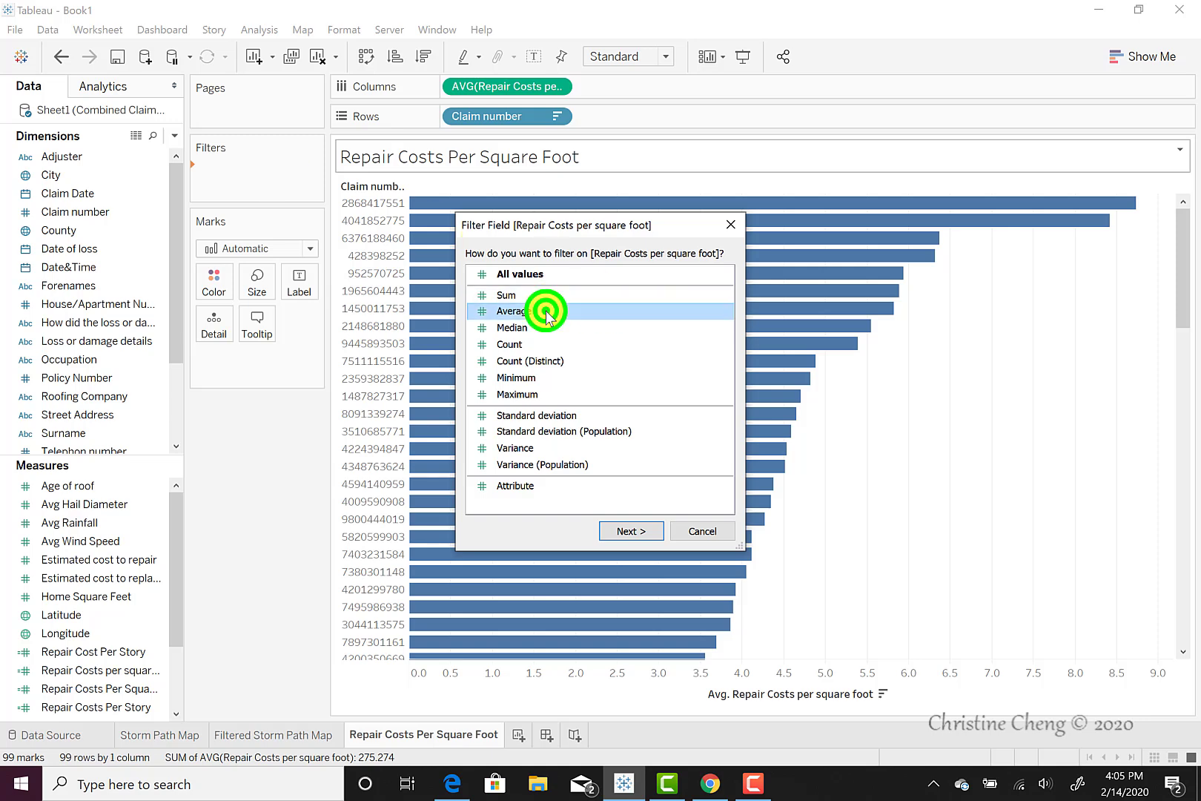
pyautogui.click(630, 531)
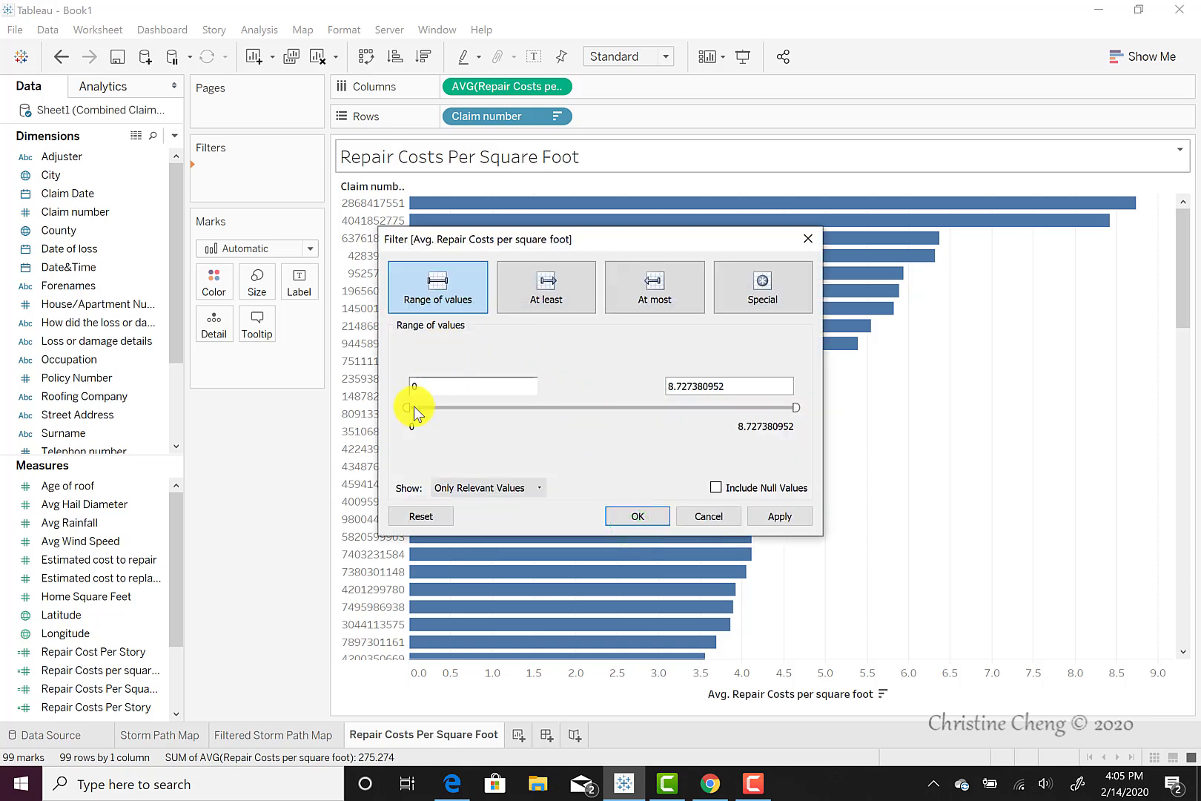
pyautogui.click(550, 292)
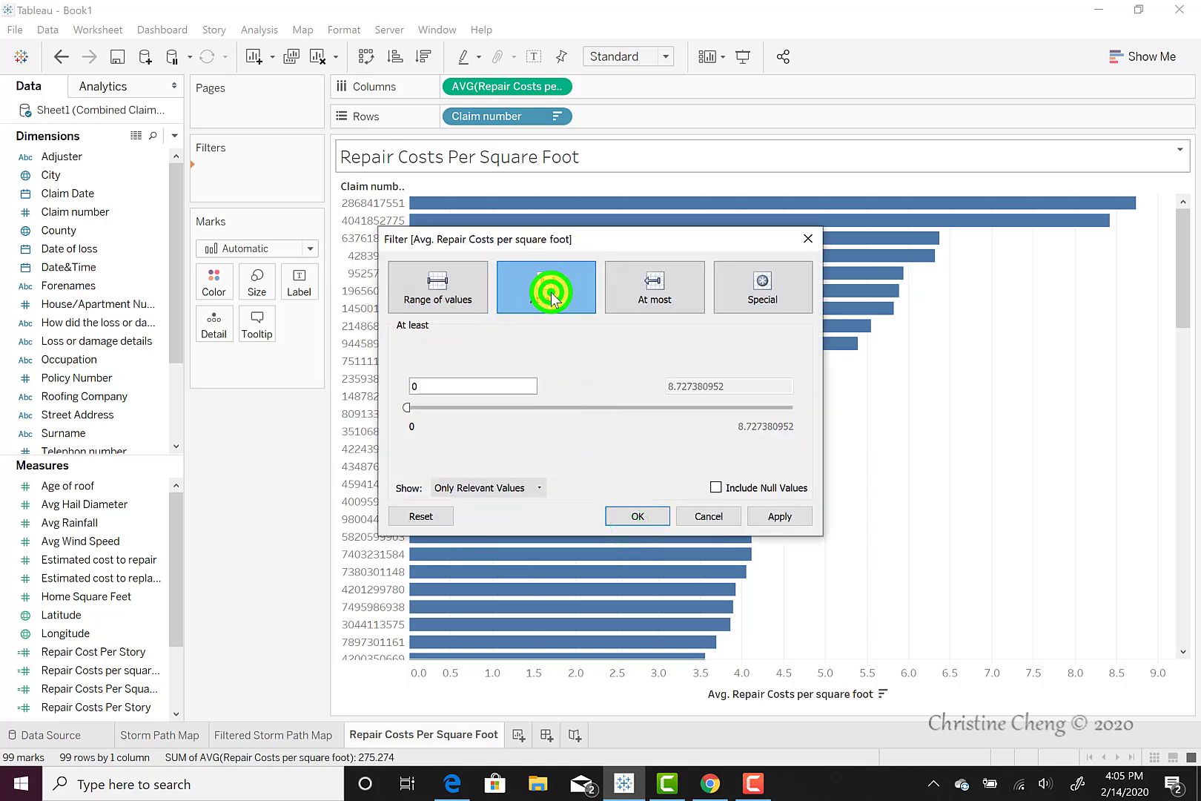
pyautogui.moveTo(405, 408); pyautogui.dragTo(412, 408)
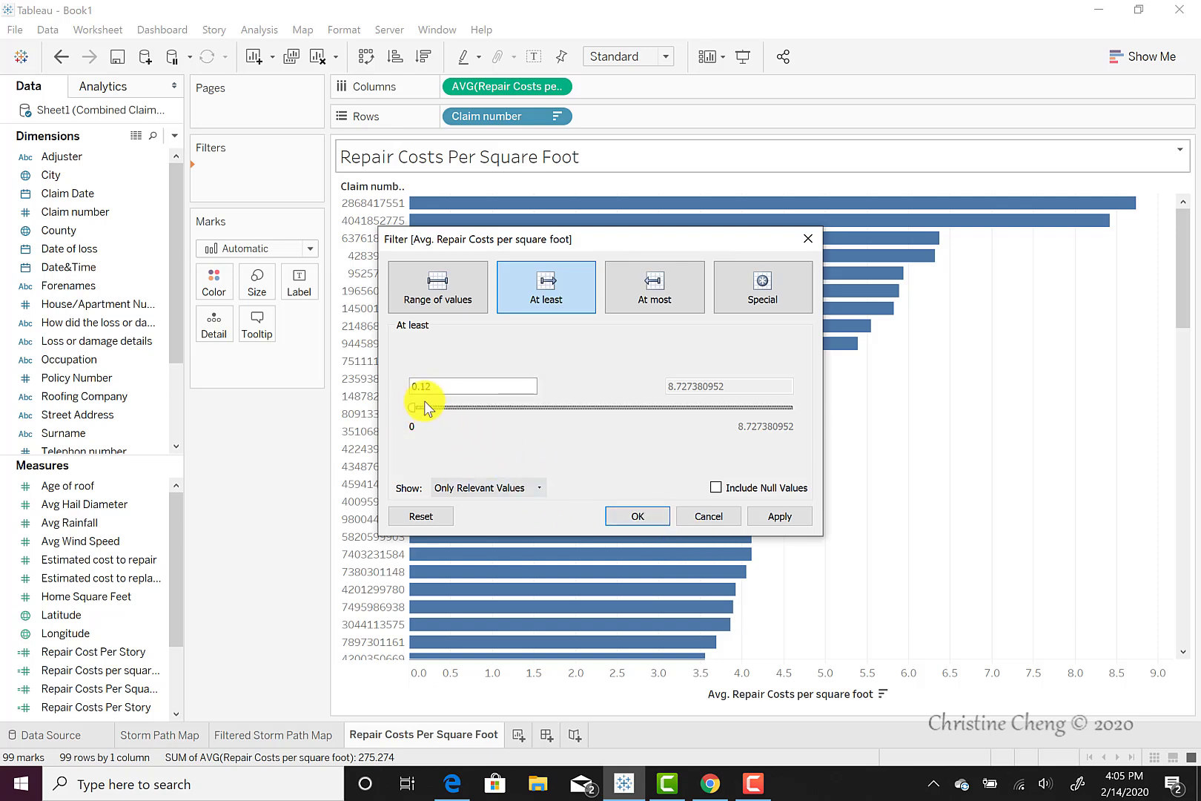
pyautogui.click(781, 518)
pyautogui.click(779, 517)
pyautogui.click(637, 516)
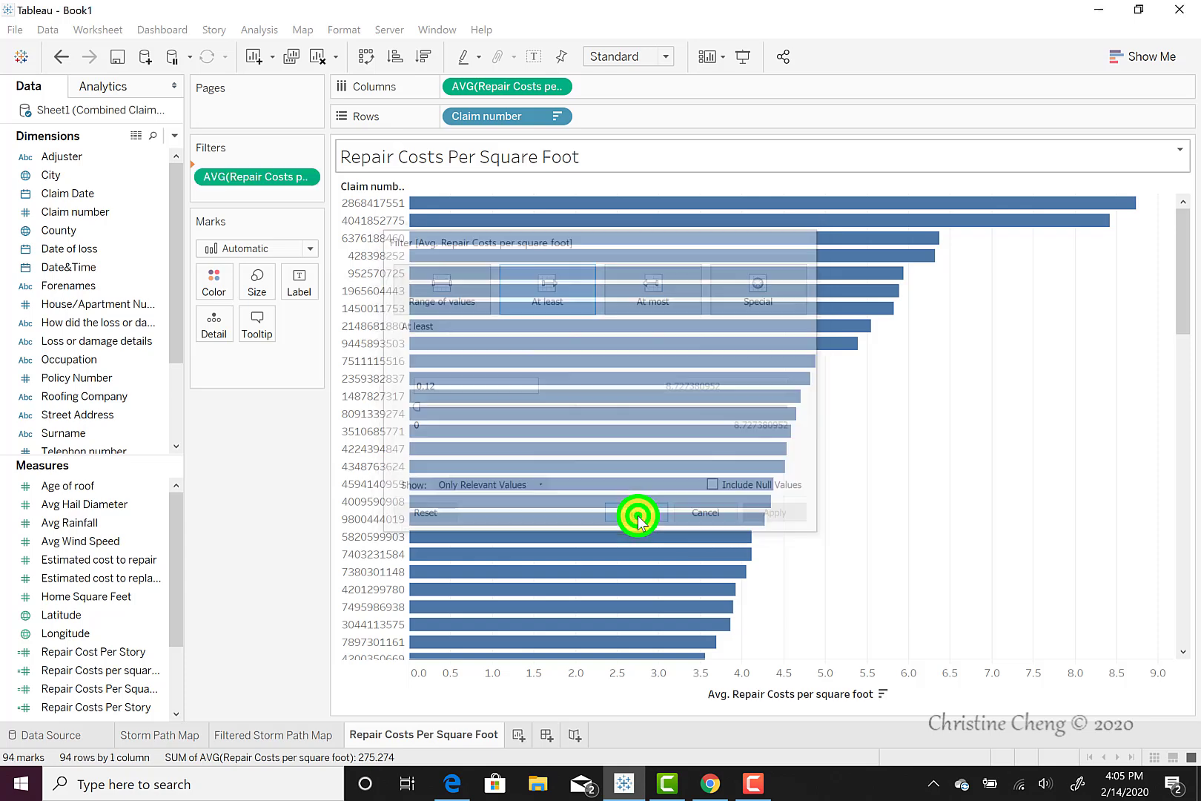
pyautogui.scroll(-10, 638, 515)
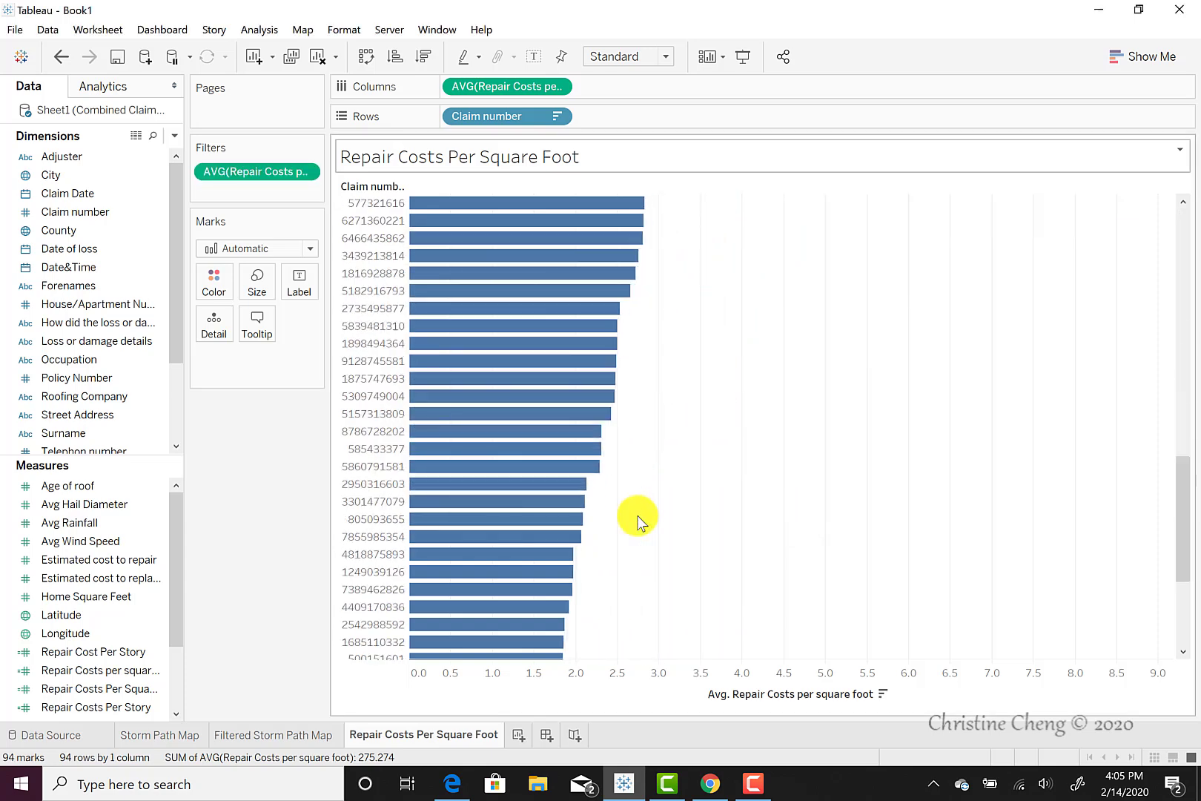
pyautogui.scroll(-10, 638, 515)
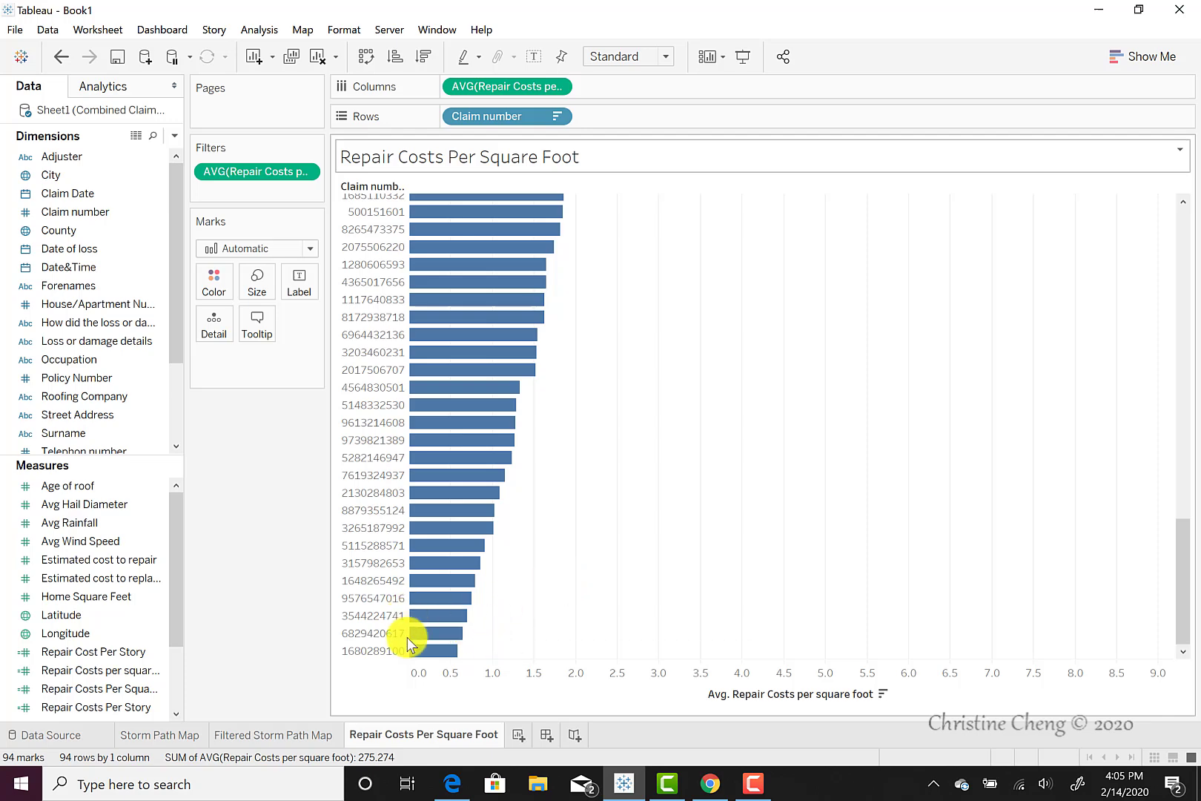
pyautogui.scroll(20, 603, 624)
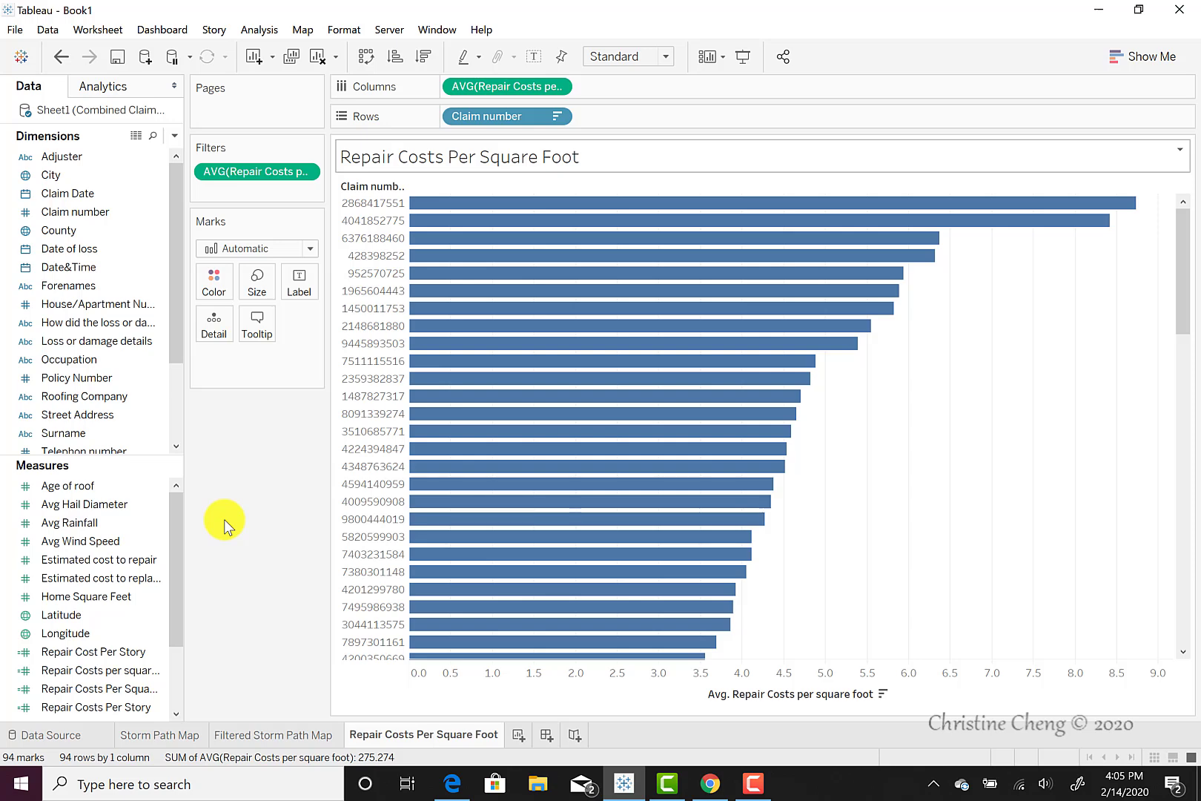
# - Label the bars with average Estimated cost to repair, showing 7,331 on the top claim
pyautogui.click(139, 561)
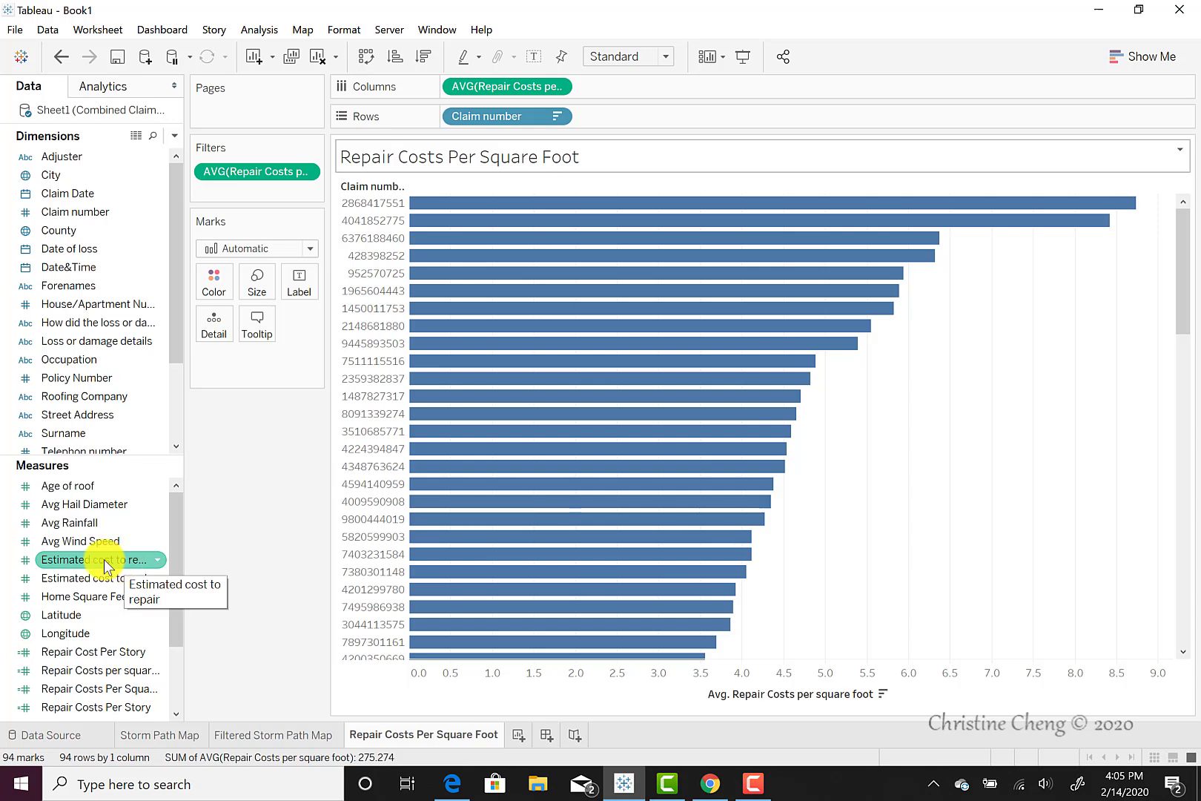
pyautogui.moveTo(104, 559); pyautogui.dragTo(304, 294)
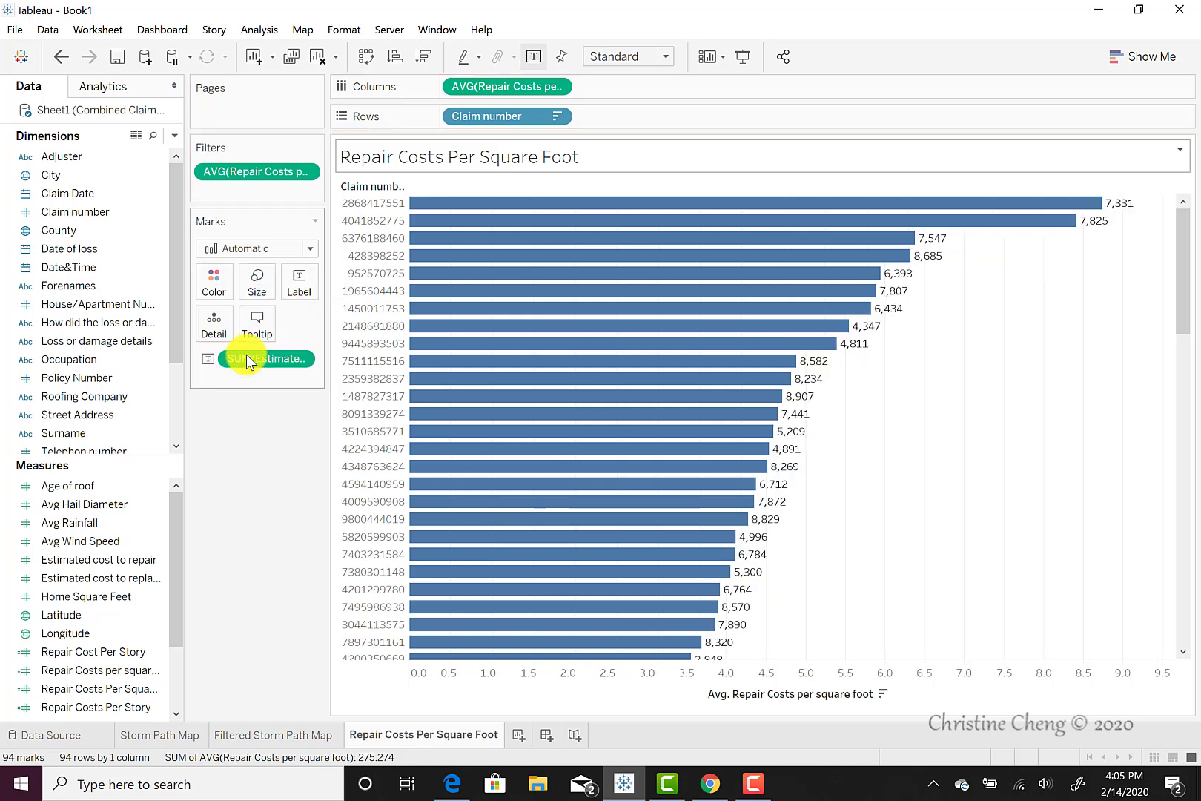
pyautogui.click(302, 358)
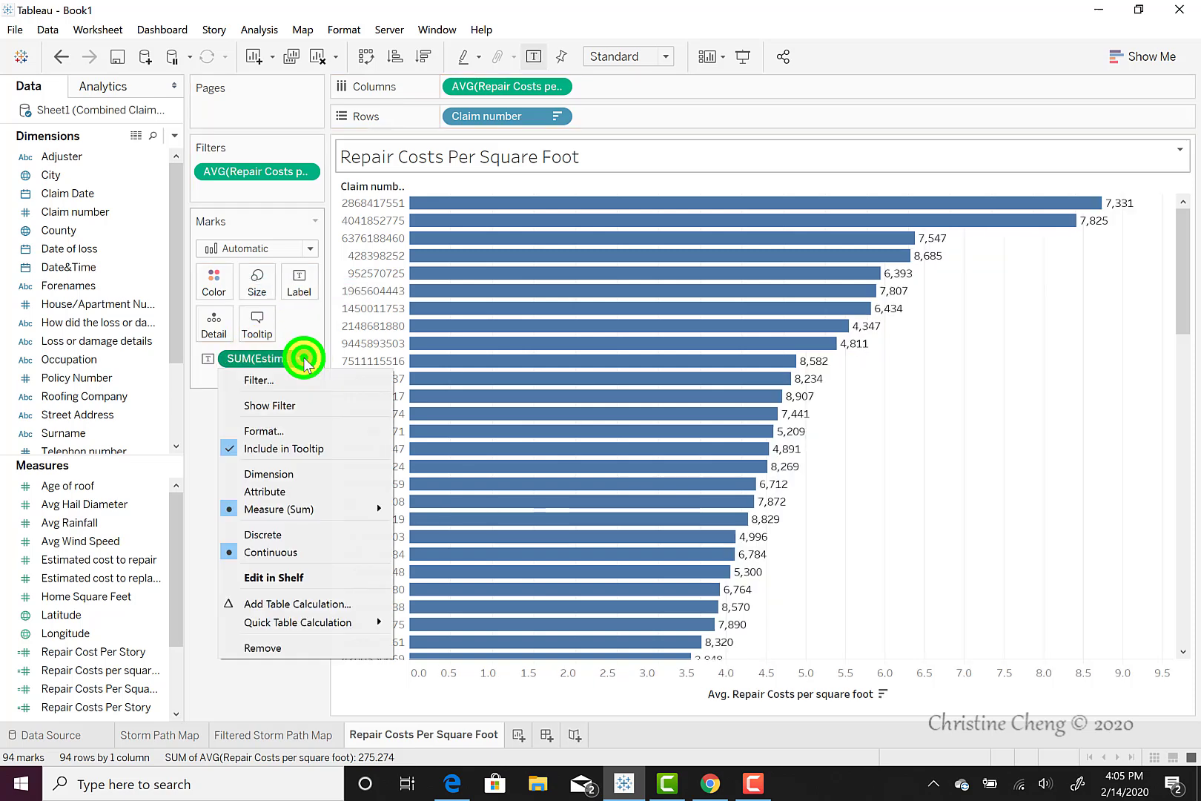
pyautogui.moveTo(304, 507)
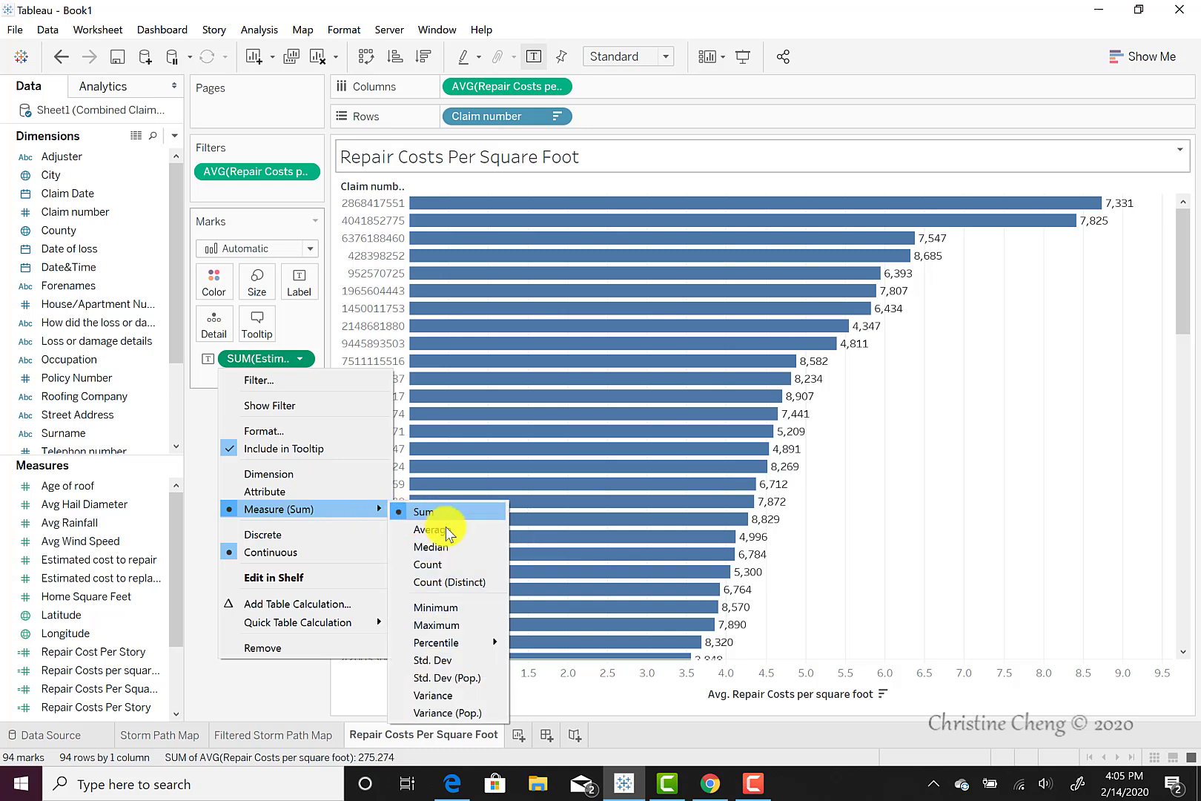
pyautogui.click(446, 535)
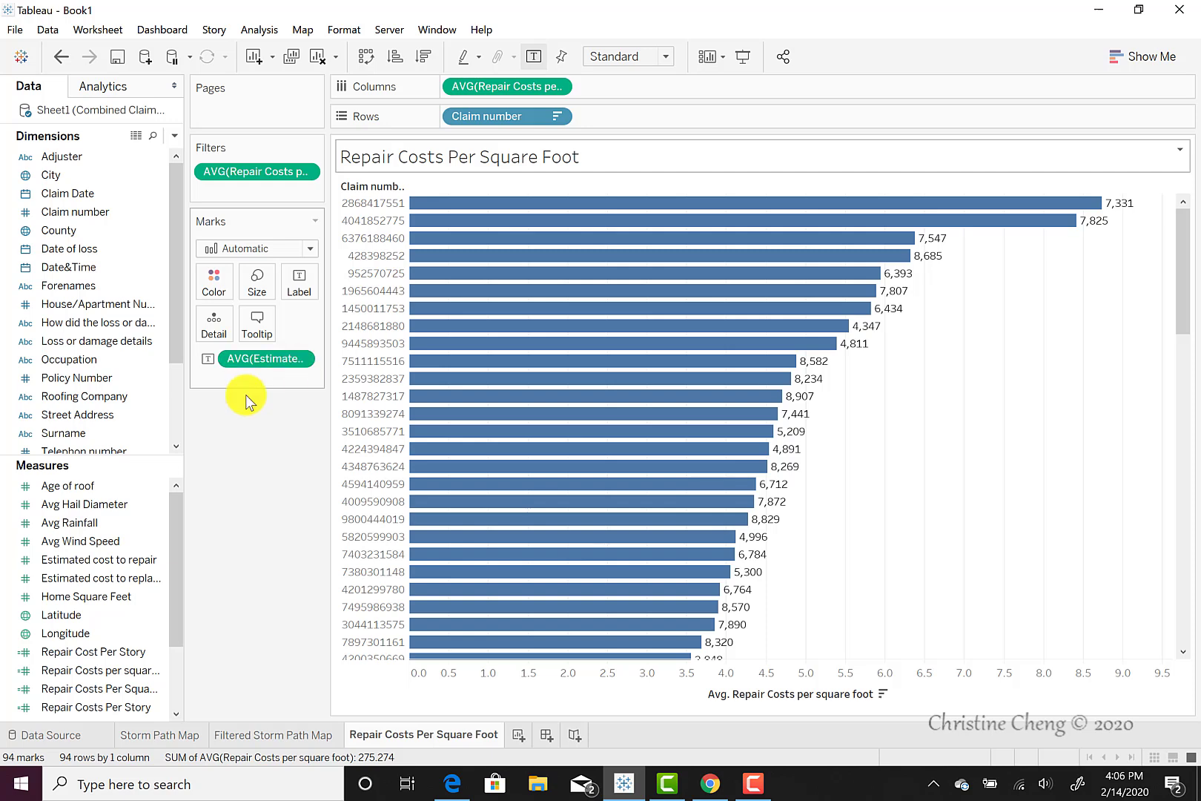
# - Add average Repair Cost Per Story to Columns as a second bar panel per claim
pyautogui.click(155, 650)
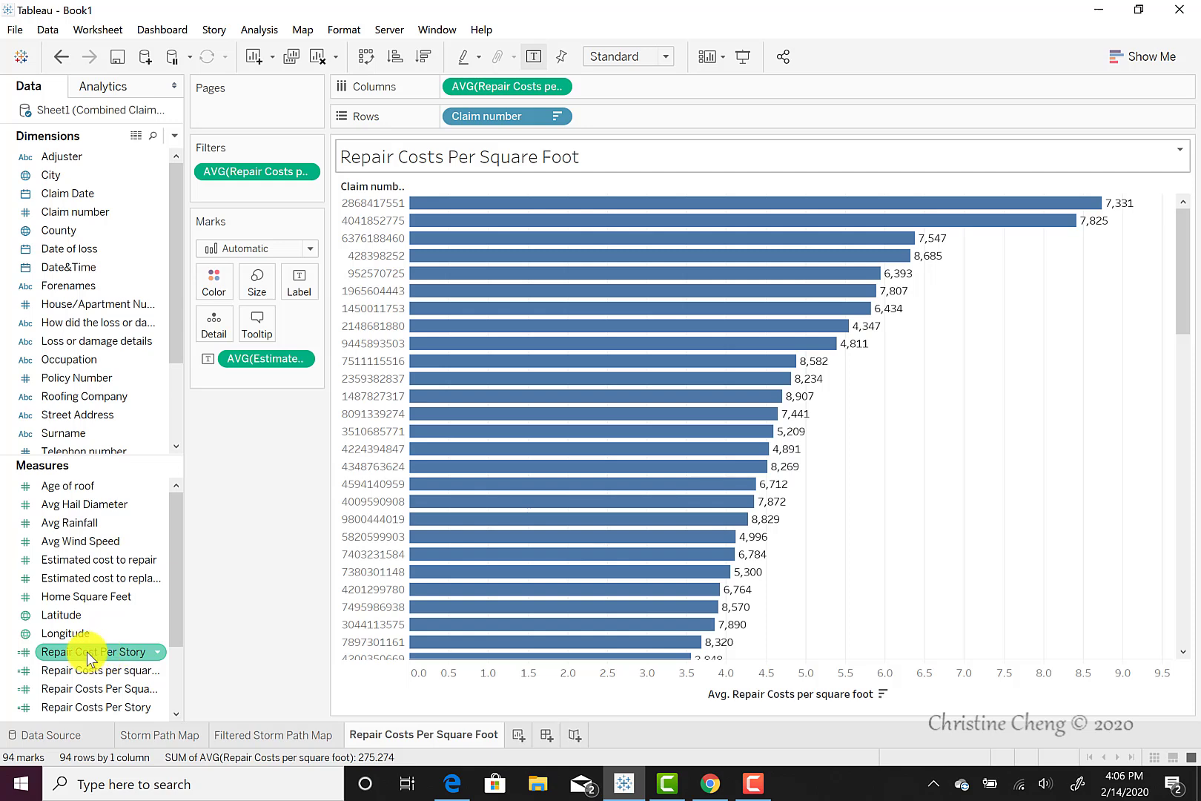
pyautogui.moveTo(88, 654); pyautogui.dragTo(643, 91)
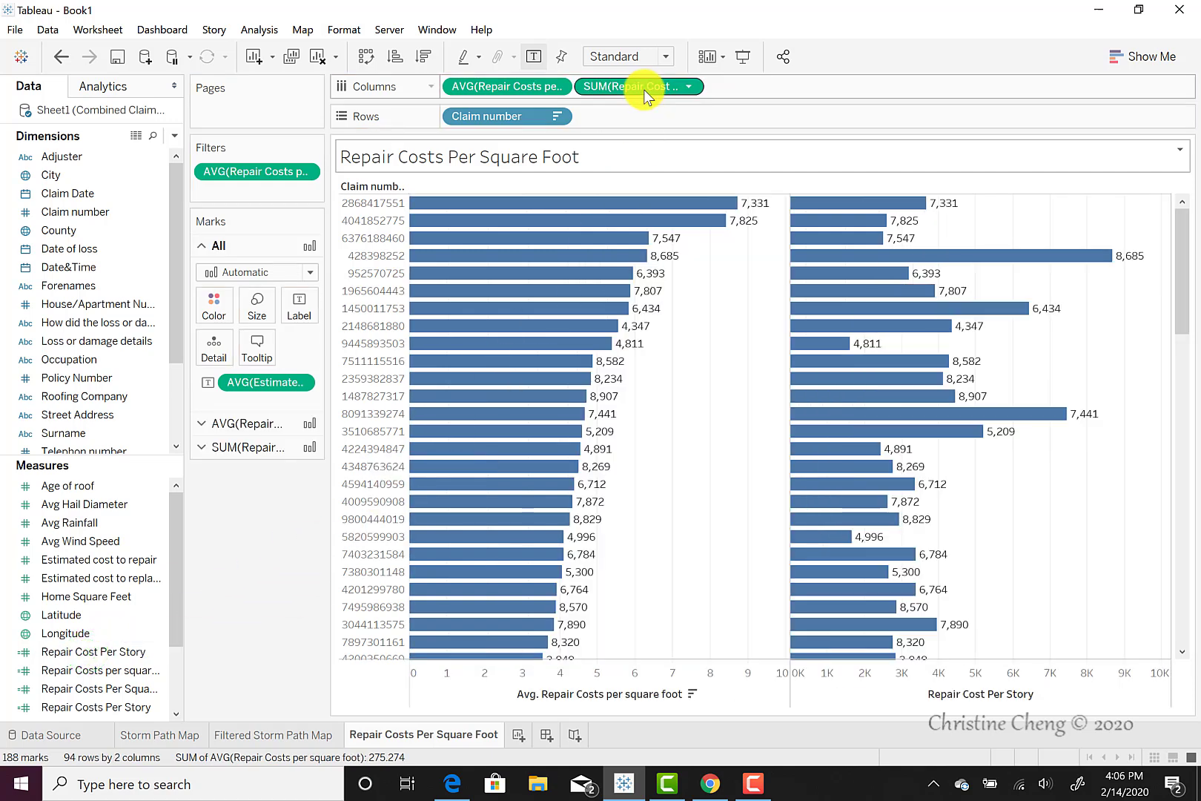
pyautogui.click(682, 86)
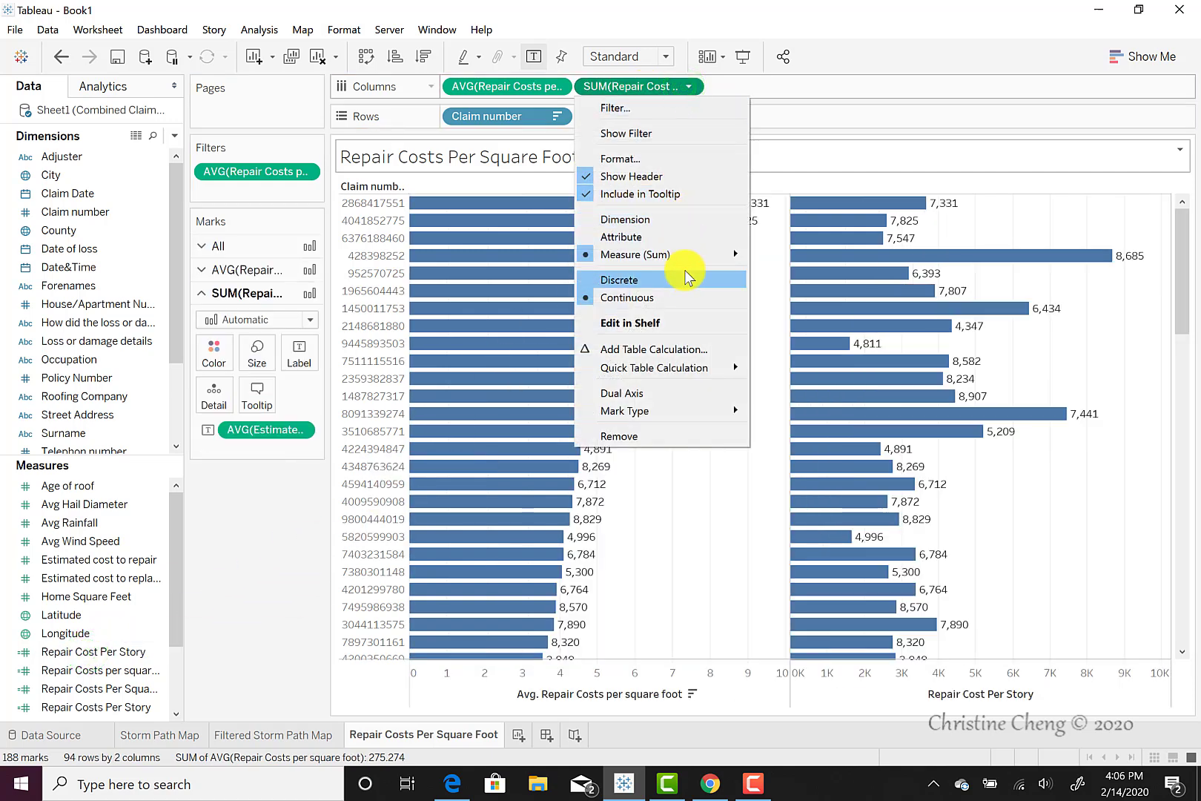
pyautogui.moveTo(732, 255)
pyautogui.click(774, 275)
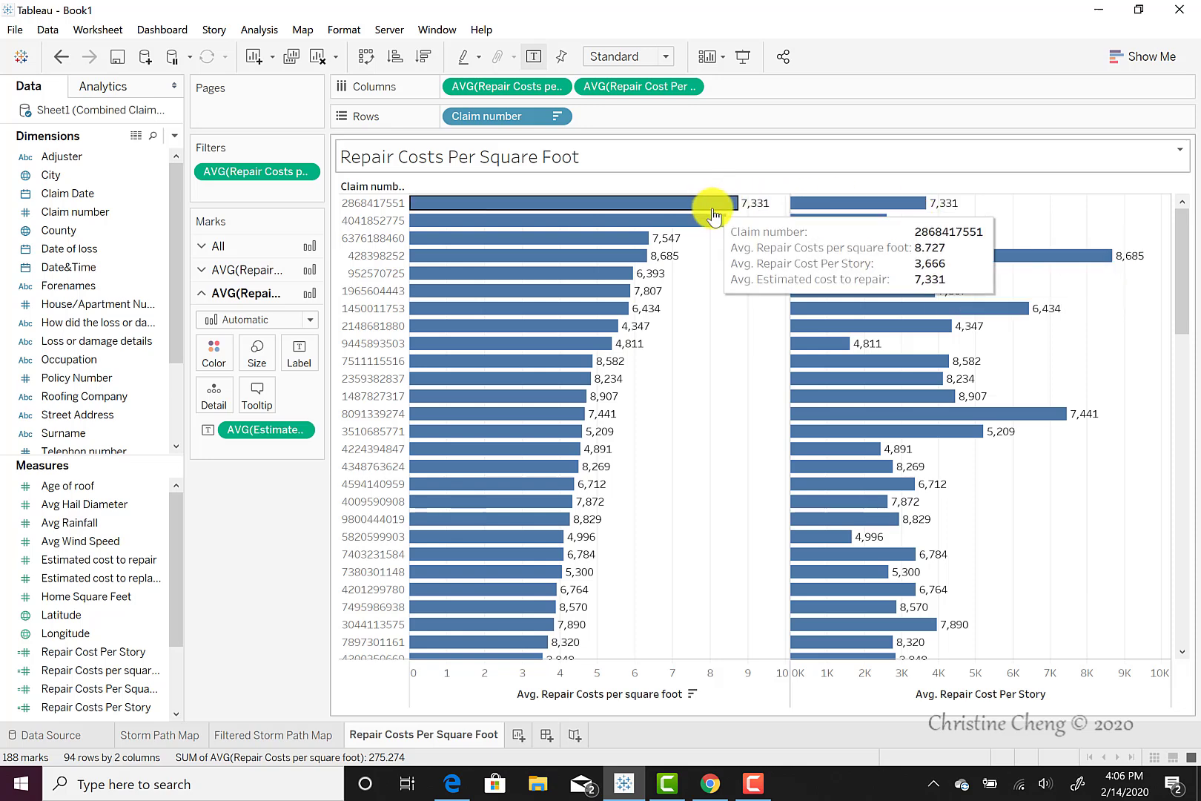
pyautogui.moveTo(1020, 260)
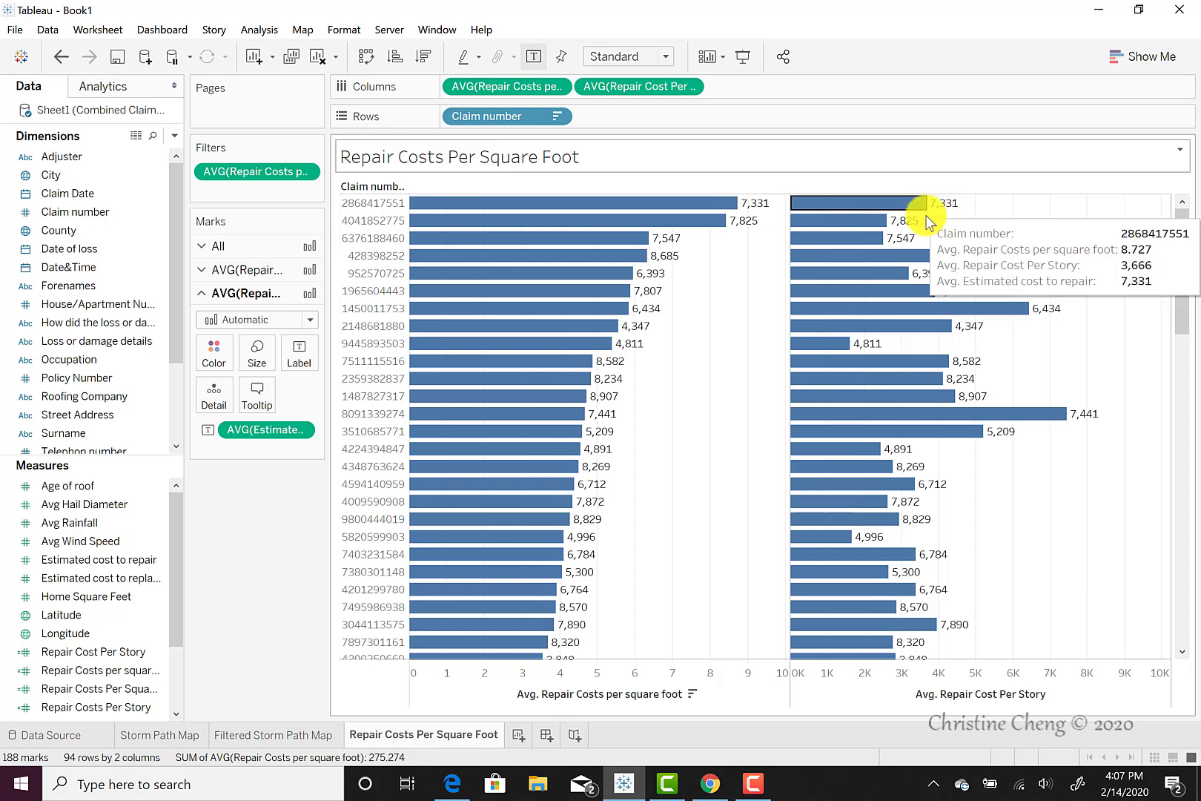
# - Replace the per-story bars' estimated-cost labels with Stories labels, e.g. 2 for the top claim
pyautogui.click(298, 428)
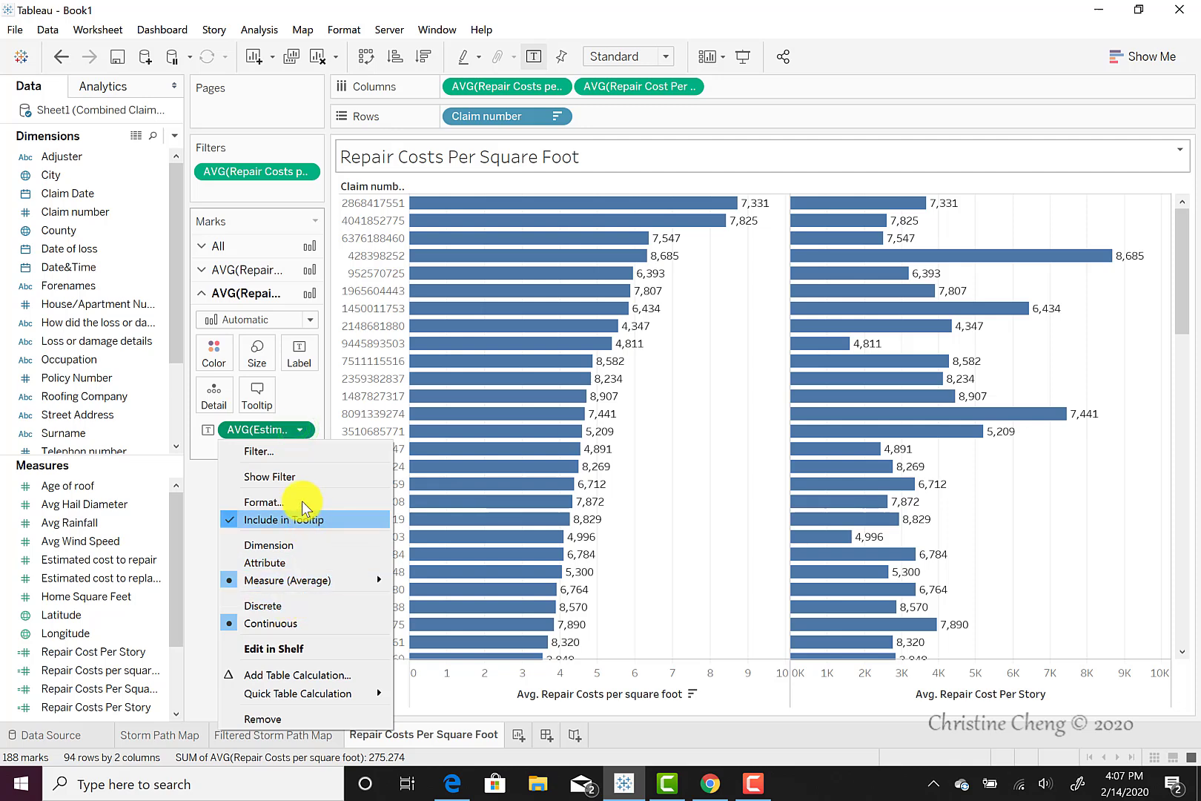
pyautogui.click(304, 718)
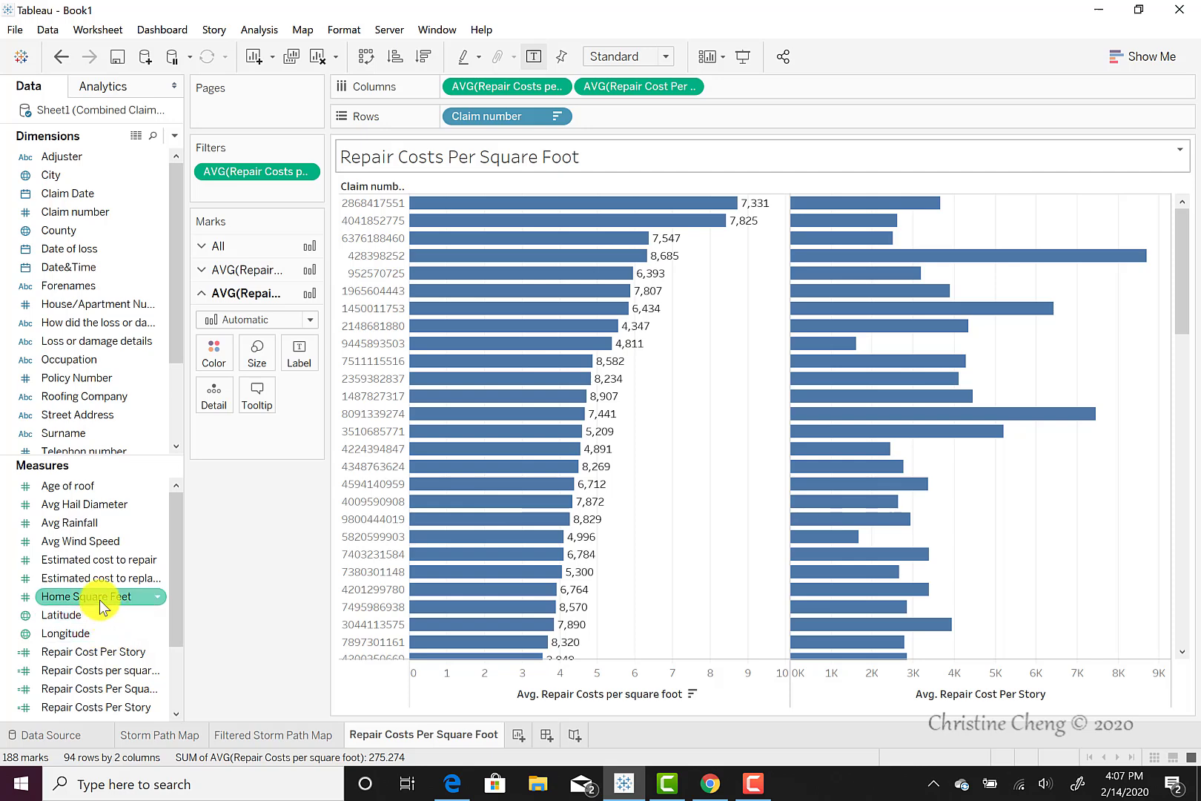
pyautogui.scroll(-3, 100, 599)
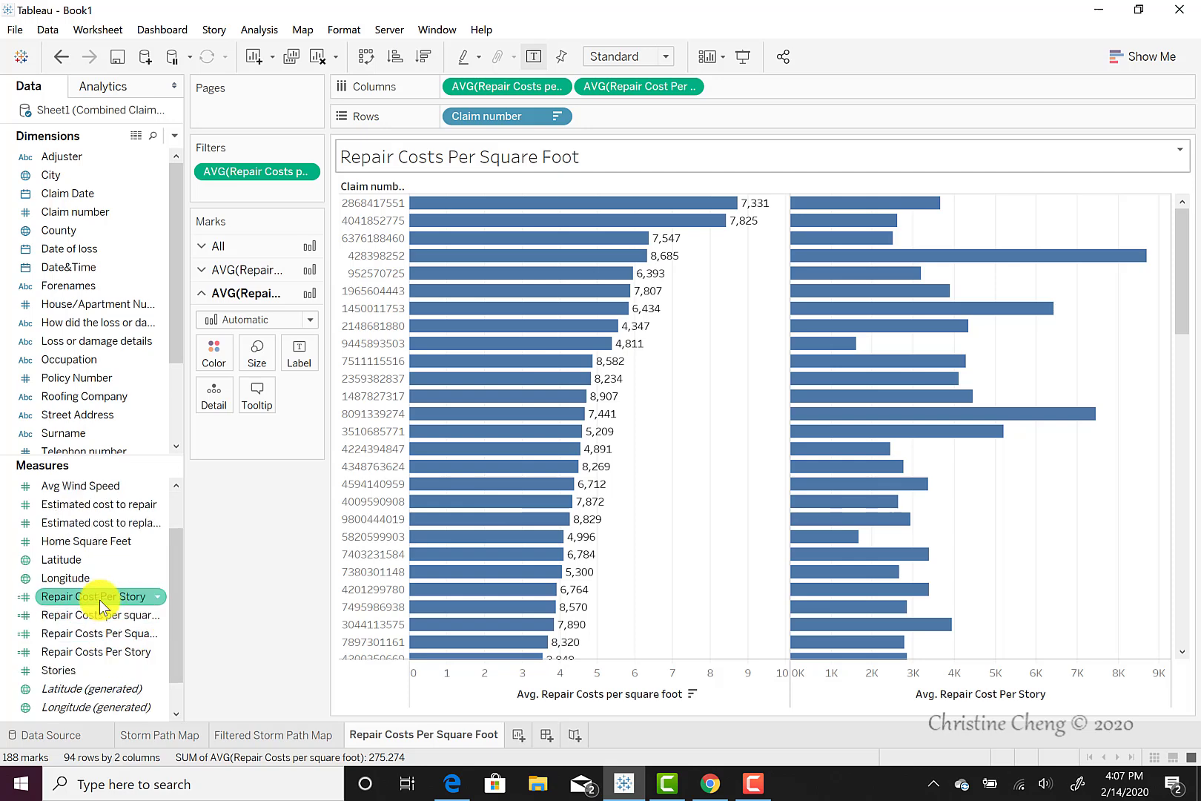
pyautogui.moveTo(60, 633); pyautogui.dragTo(302, 350)
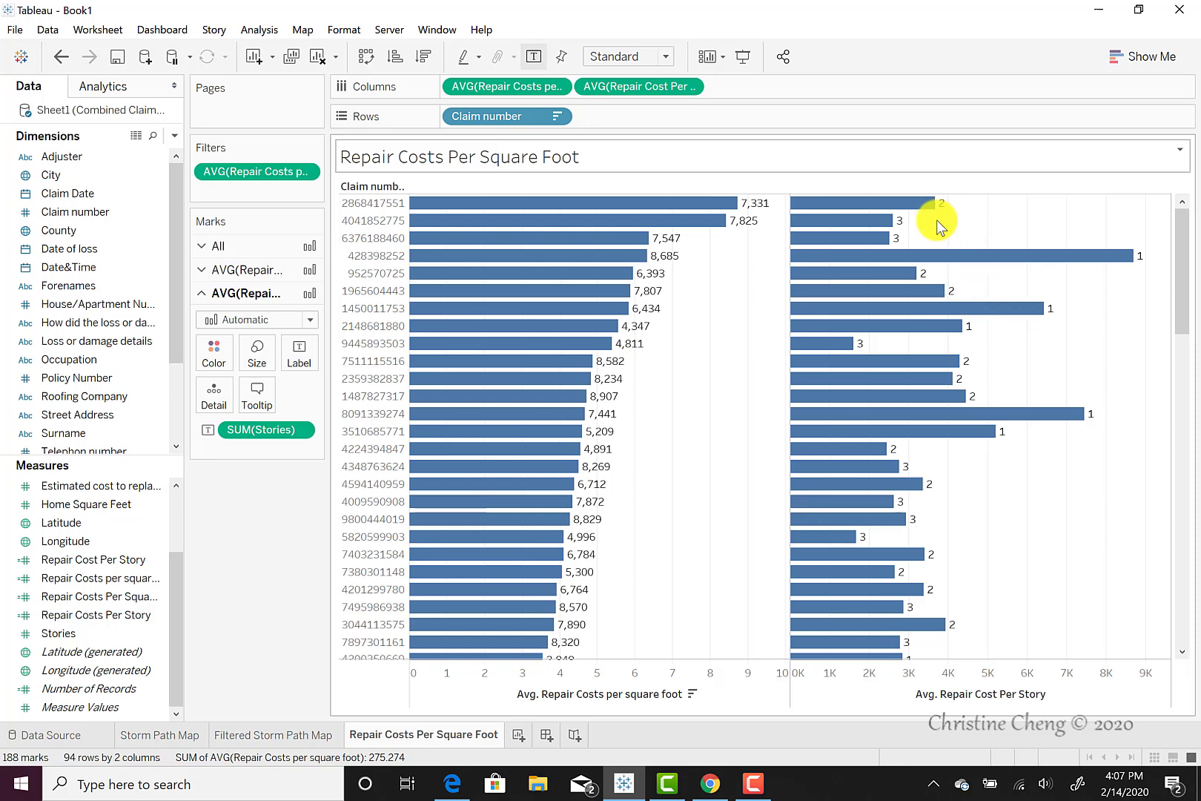
pyautogui.moveTo(918, 210)
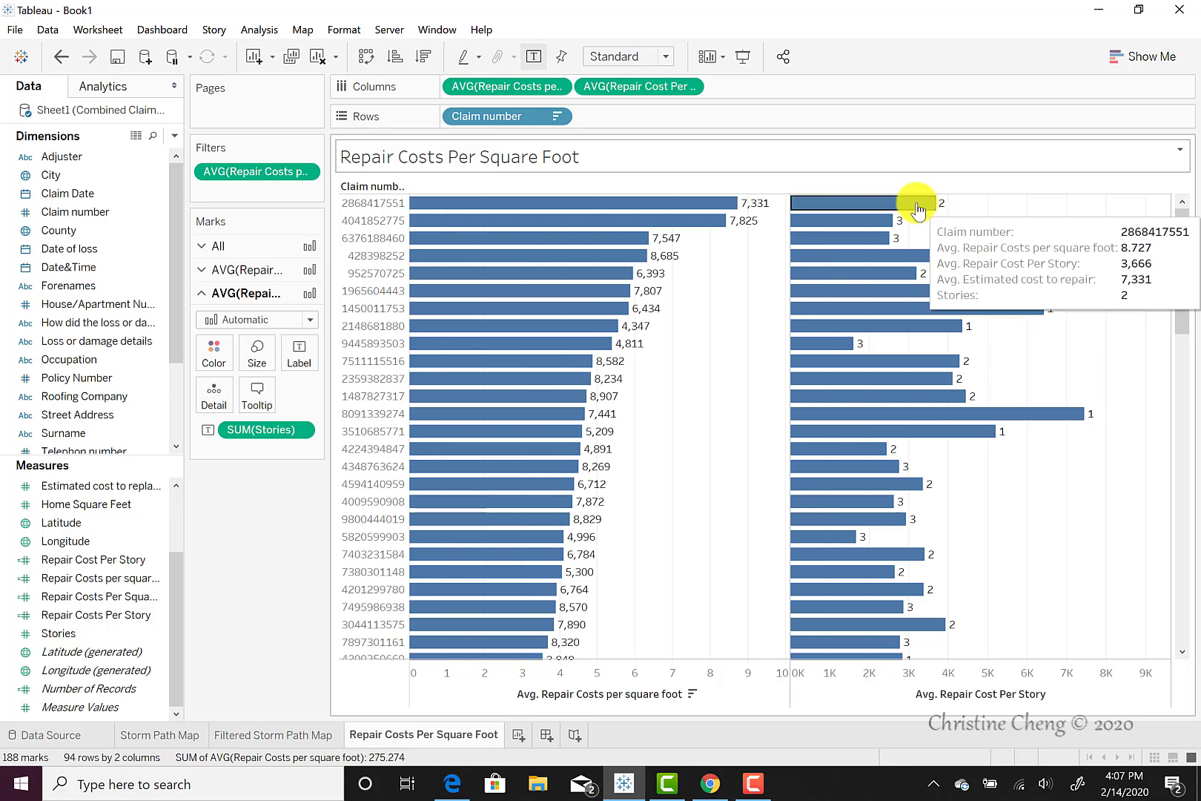